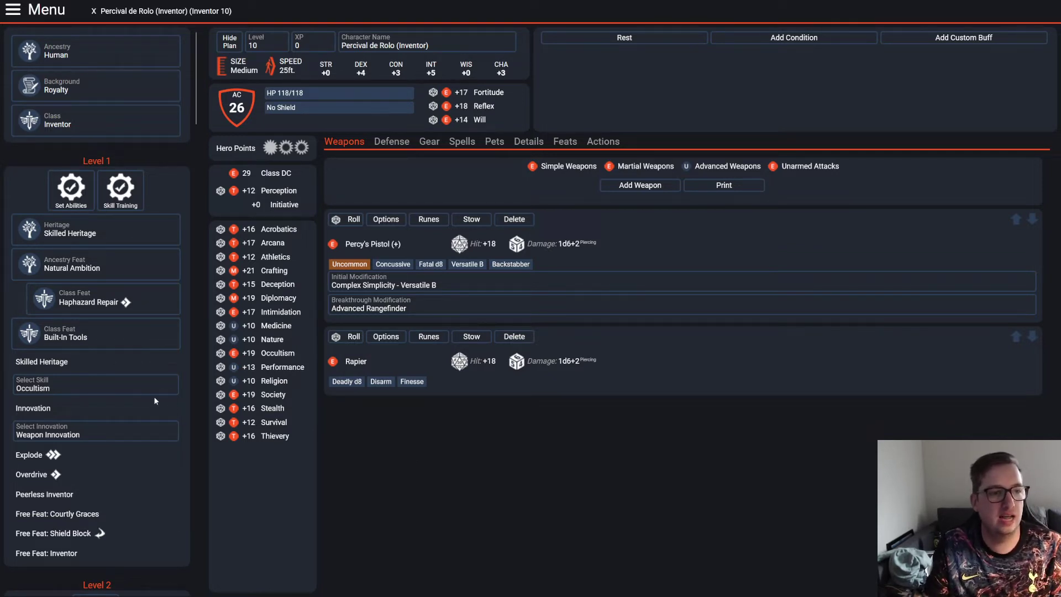
pyautogui.scroll(-6, 184, 333)
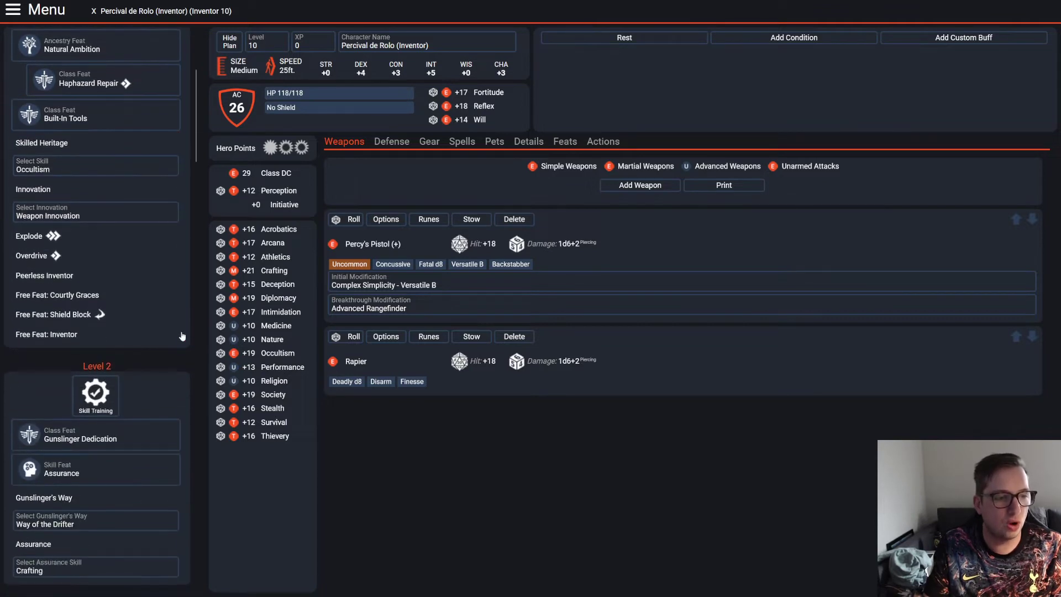
pyautogui.scroll(-2, 187, 324)
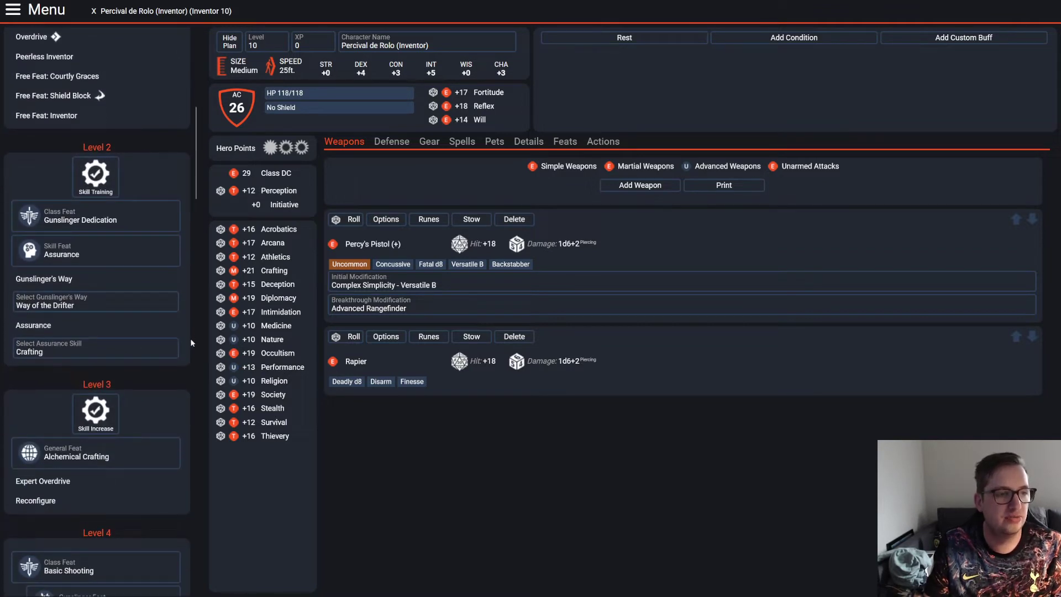
pyautogui.scroll(3, 188, 337)
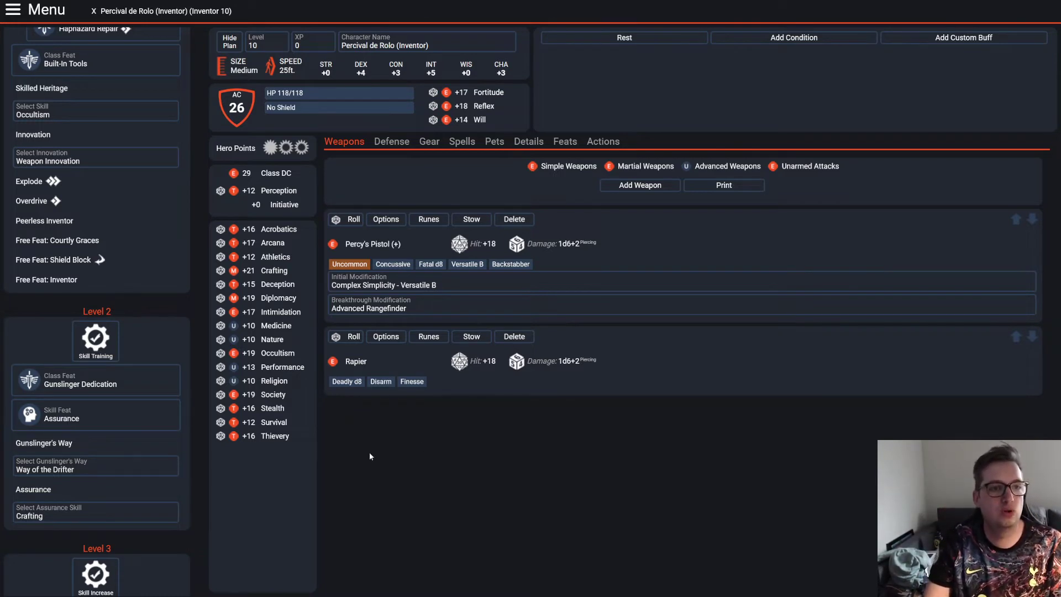
pyautogui.scroll(5, 91, 339)
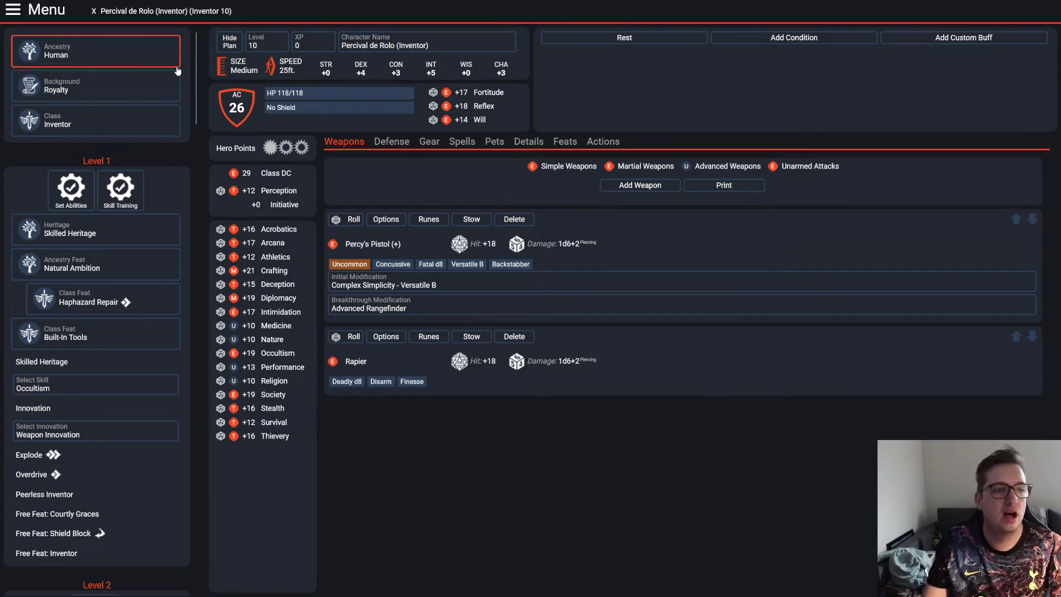
# Drop the Inventor to level 1, leaving it at AC 16 and 17 HP.
pyautogui.click(261, 45)
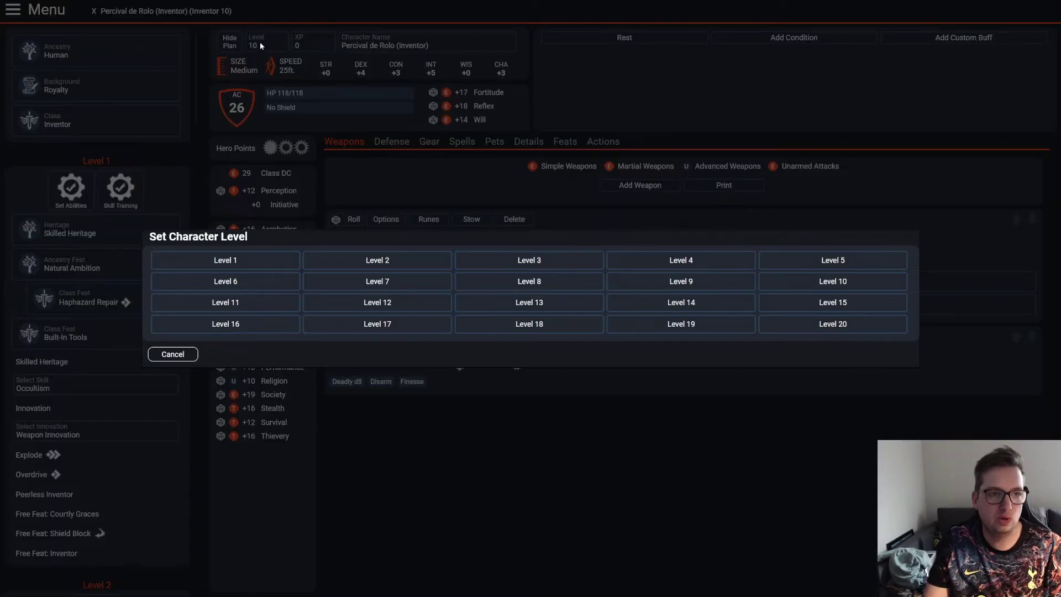
pyautogui.click(257, 263)
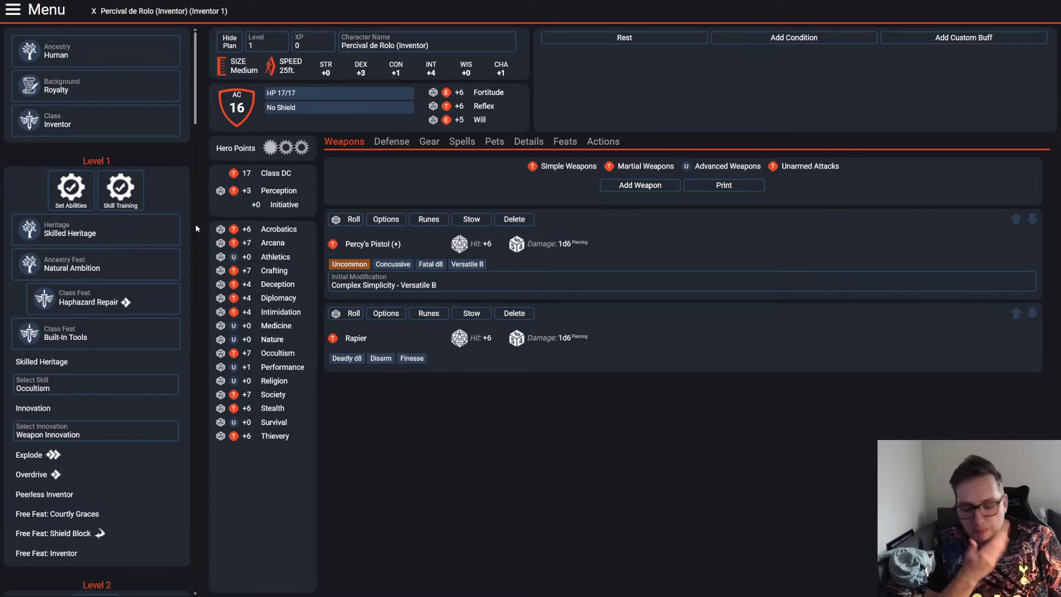
pyautogui.click(160, 232)
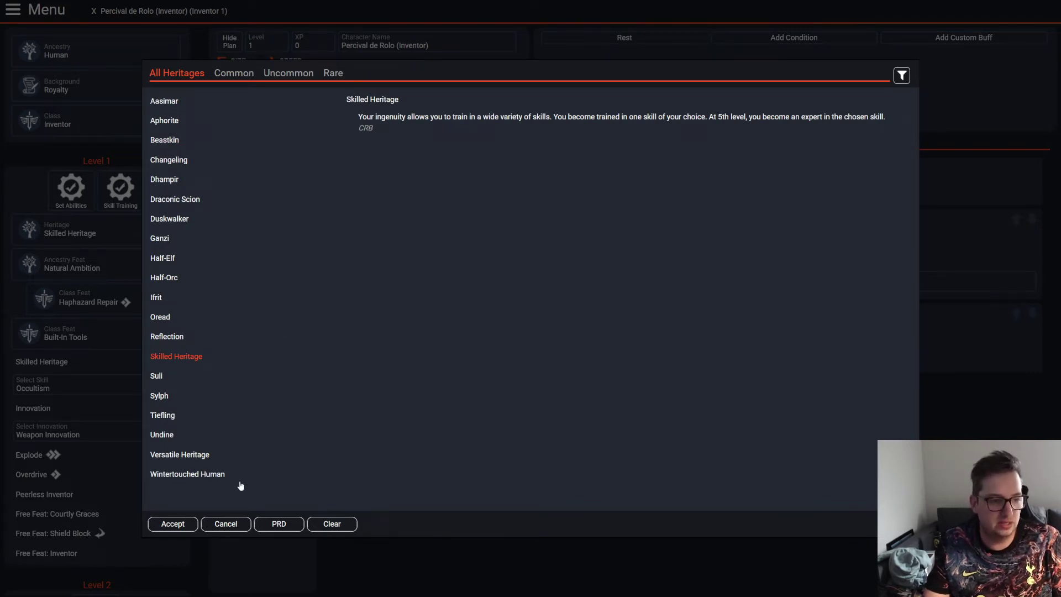
pyautogui.click(236, 524)
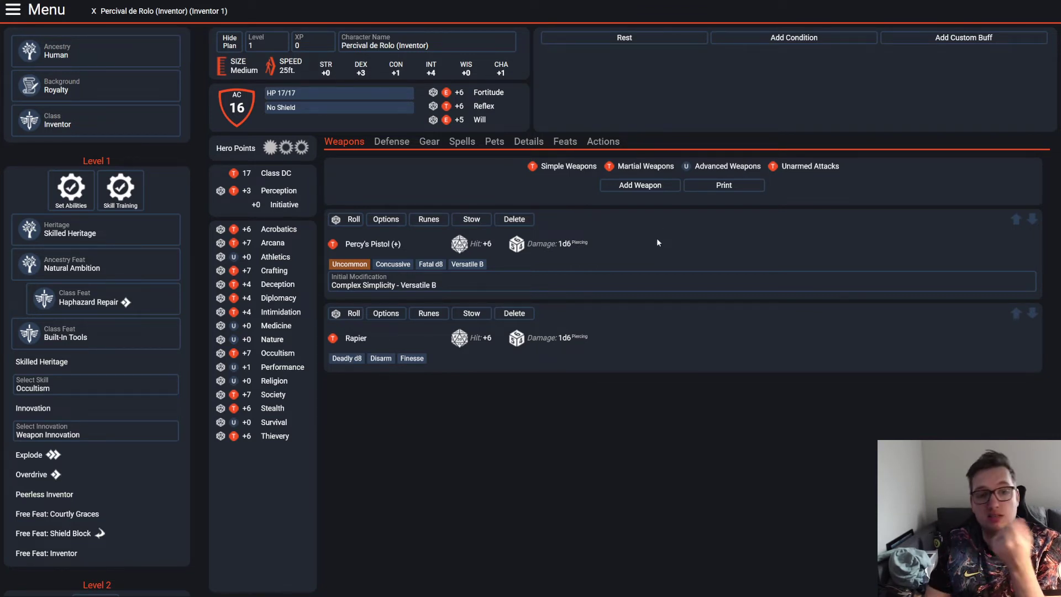
pyautogui.click(677, 286)
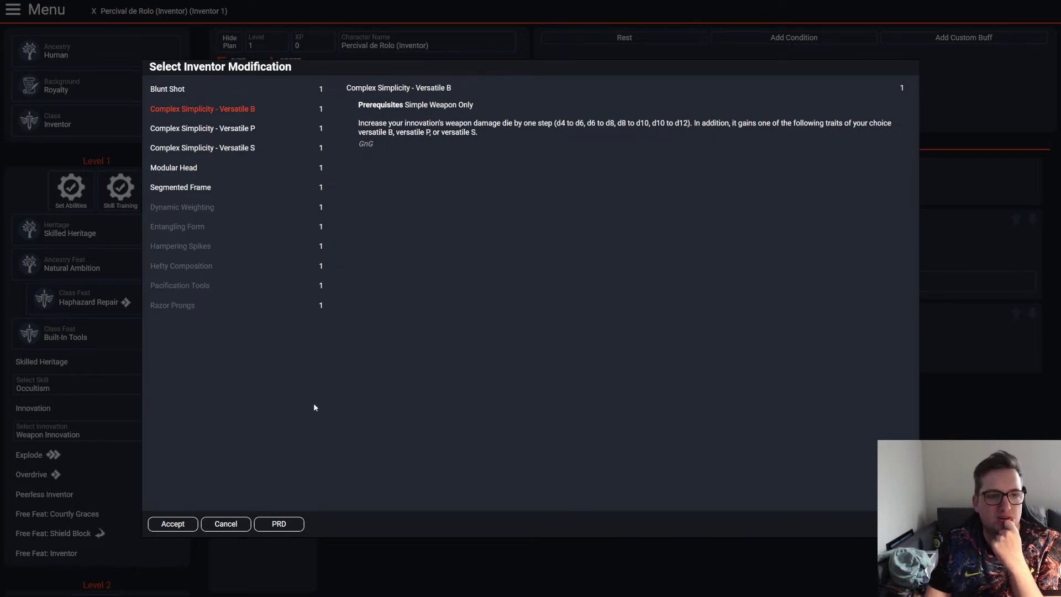
pyautogui.click(220, 525)
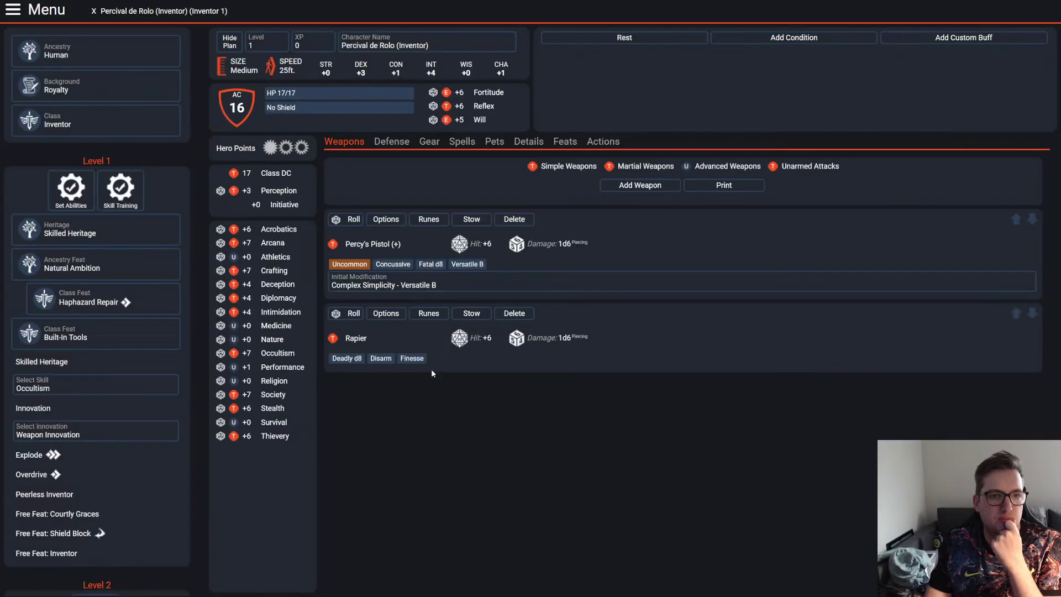
pyautogui.click(386, 219)
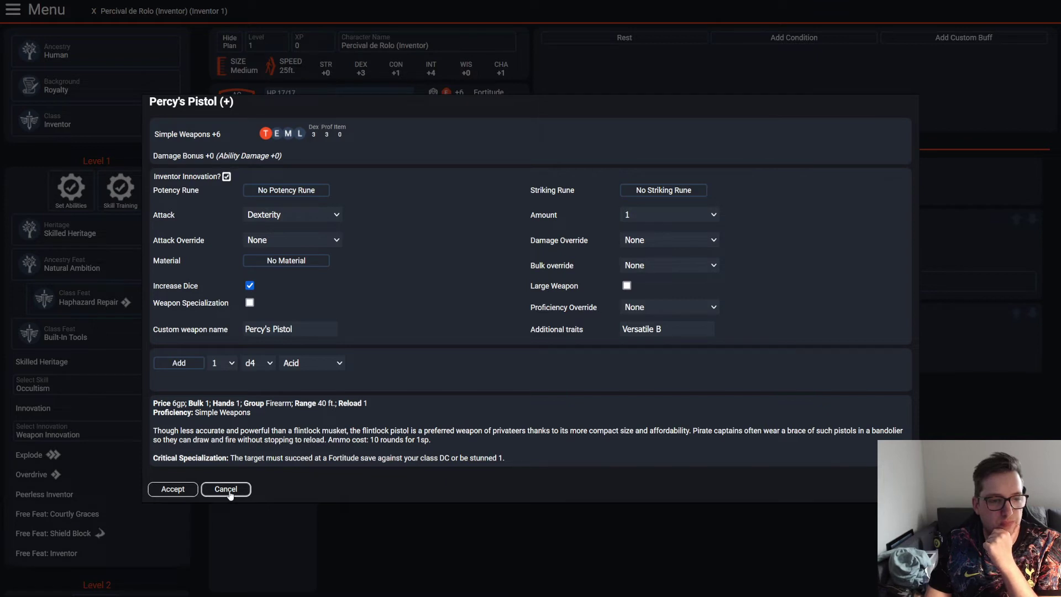
pyautogui.click(229, 491)
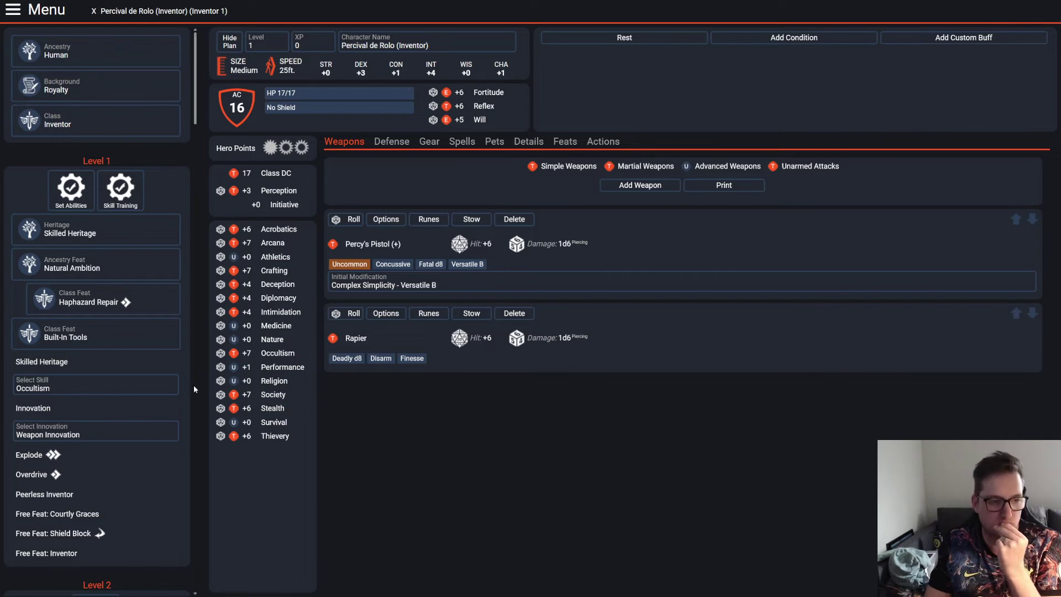
pyautogui.scroll(-5, 150, 378)
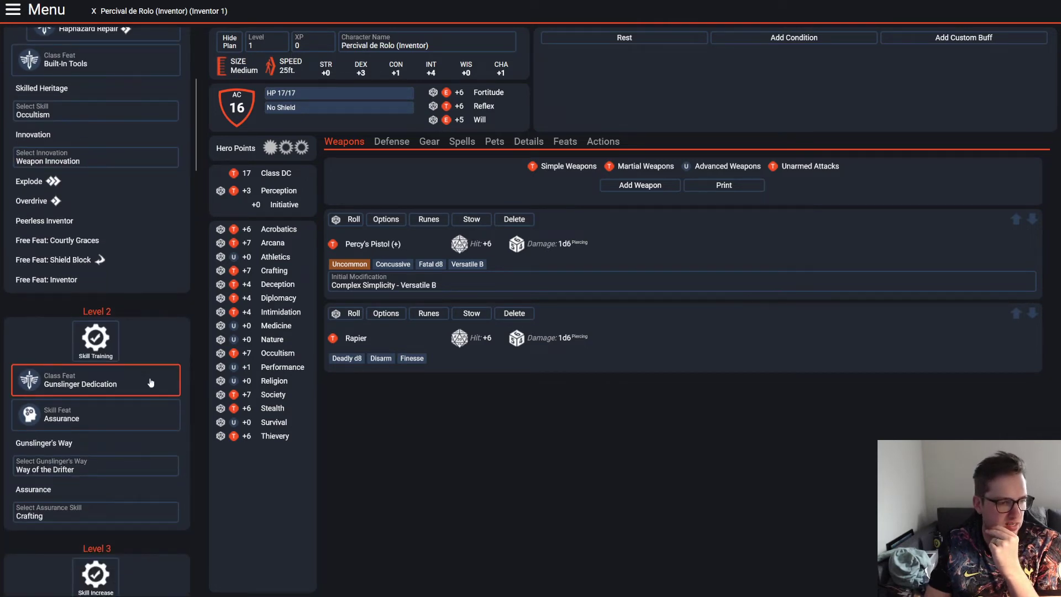
pyautogui.scroll(-7, 150, 383)
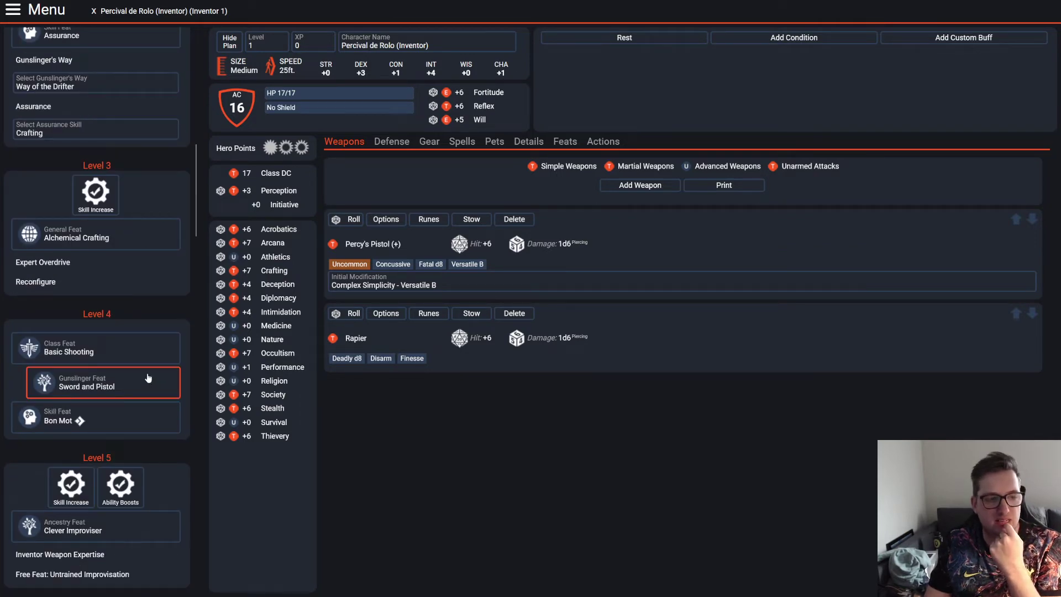
pyautogui.scroll(8, 148, 379)
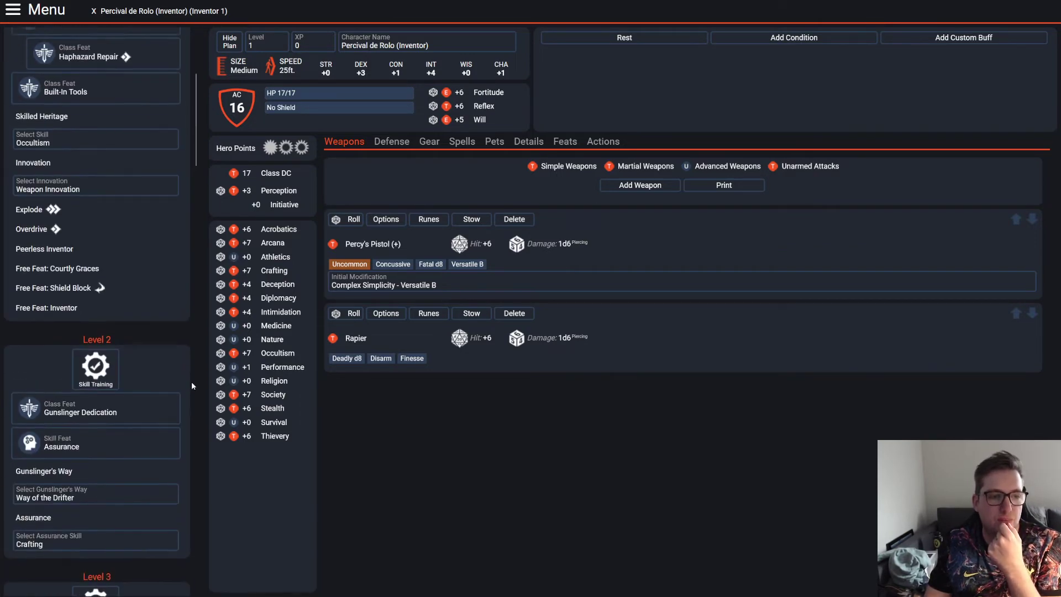
pyautogui.scroll(4, 191, 385)
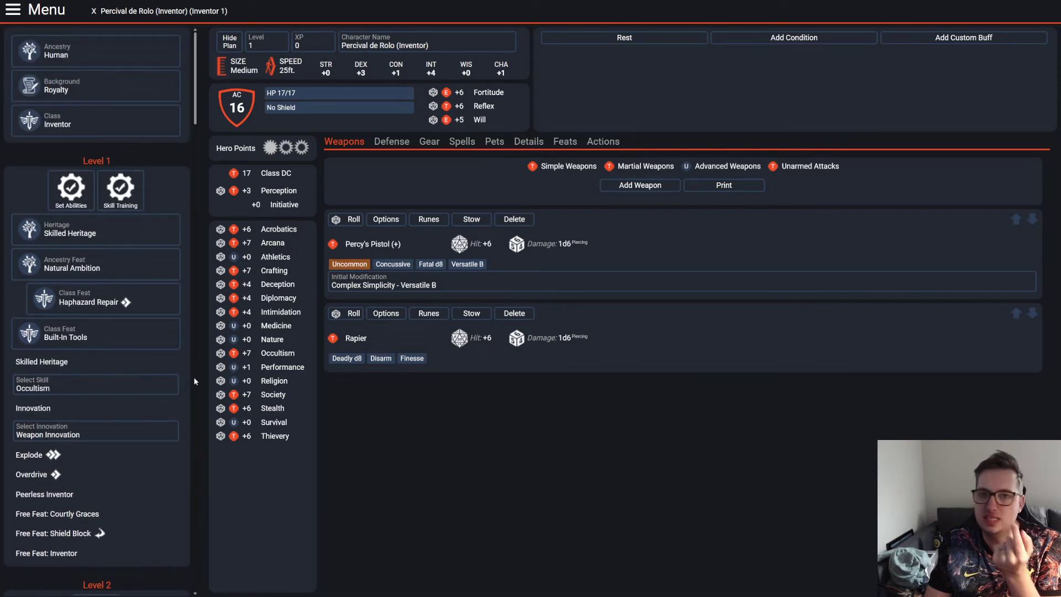
pyautogui.scroll(-4, 194, 374)
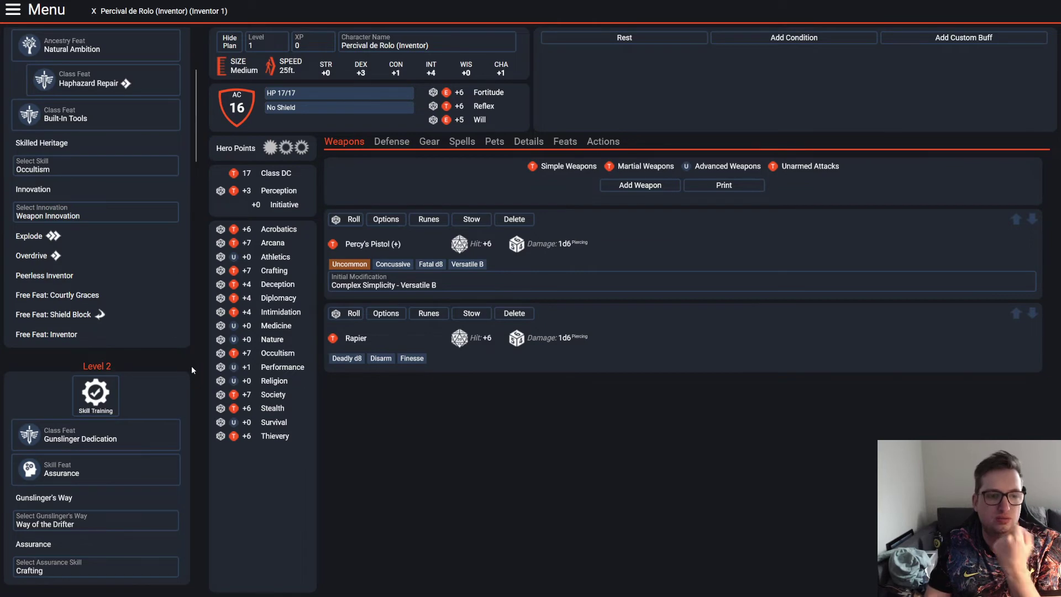
pyautogui.scroll(4, 191, 363)
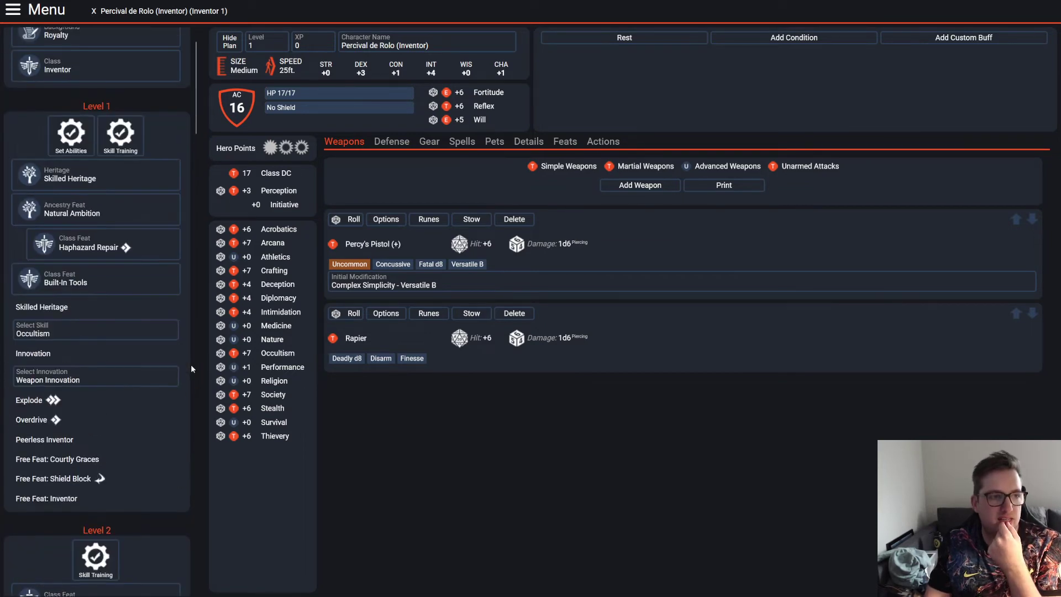
pyautogui.scroll(-3, 191, 363)
pyautogui.scroll(-2, 190, 364)
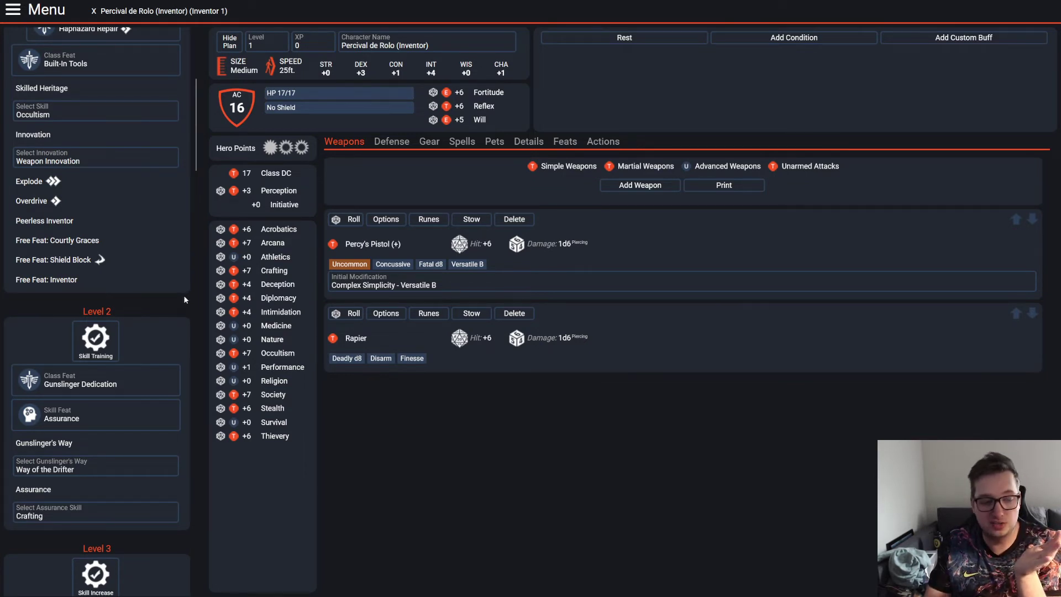
pyautogui.scroll(5, 180, 316)
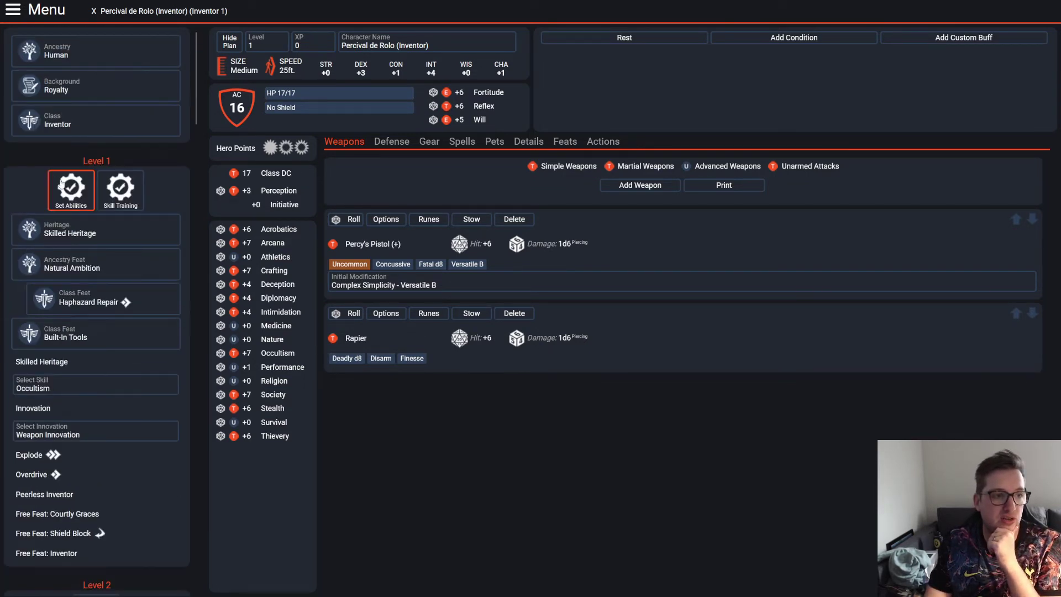
# Confirm the starting boosts (INT 18, DEX 16, CON 12, CHA 12) and check the pistol's MAP.
pyautogui.click(62, 187)
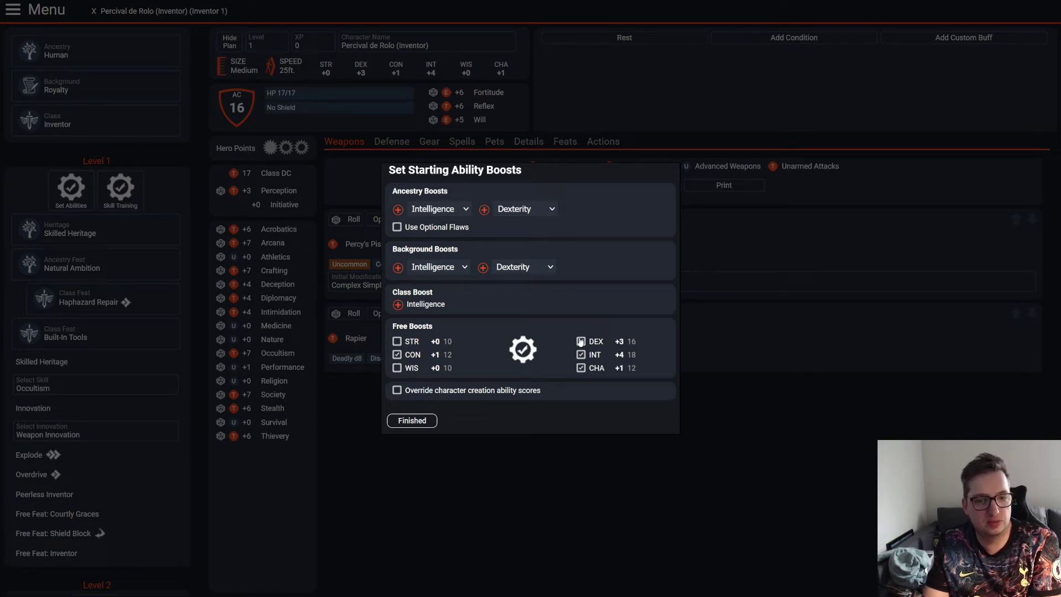
pyautogui.click(426, 422)
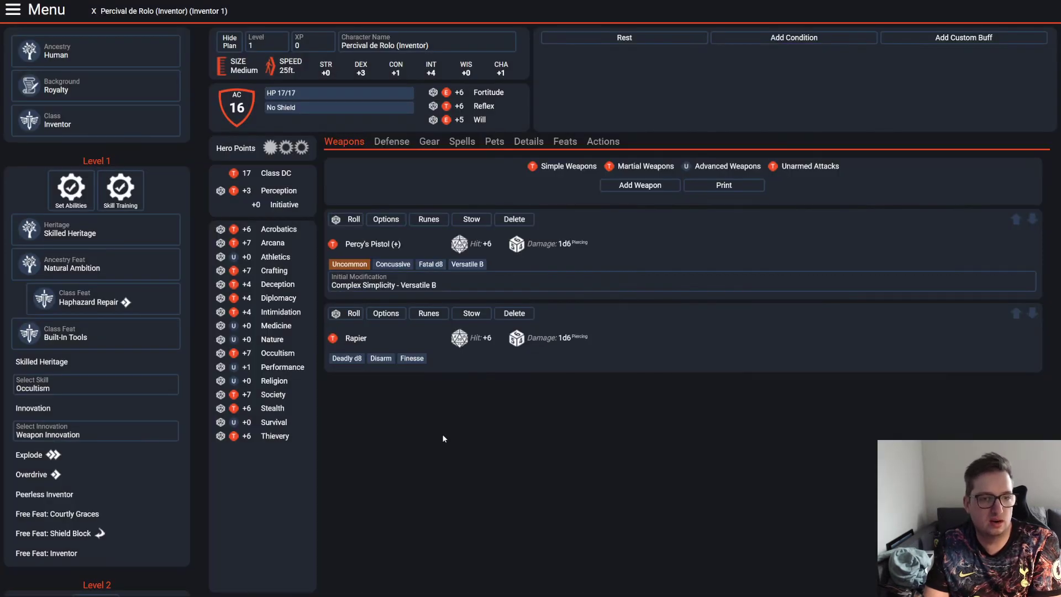
pyautogui.moveTo(480, 338)
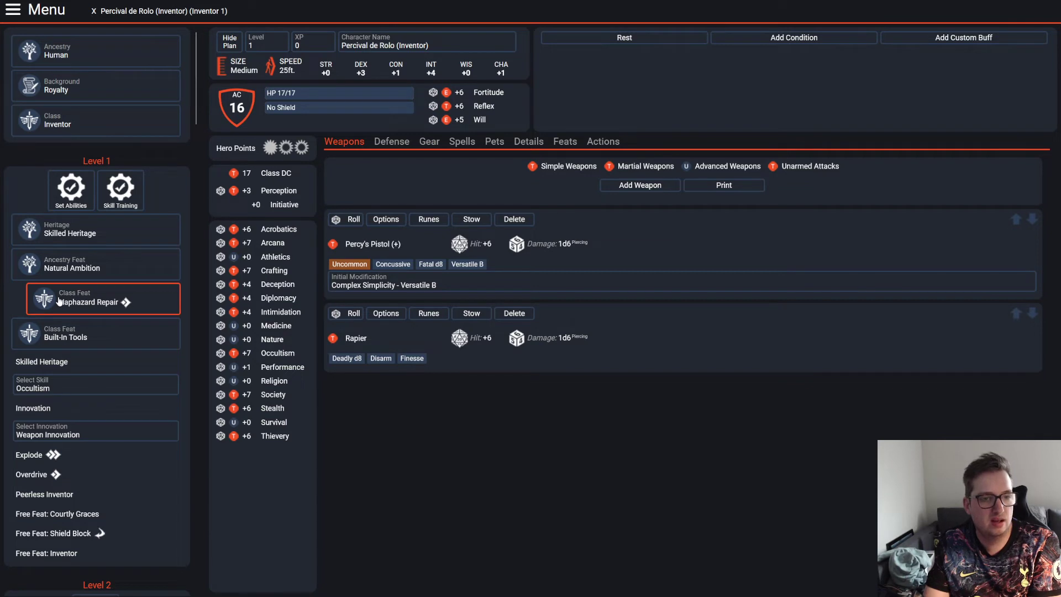
pyautogui.scroll(-6, 59, 301)
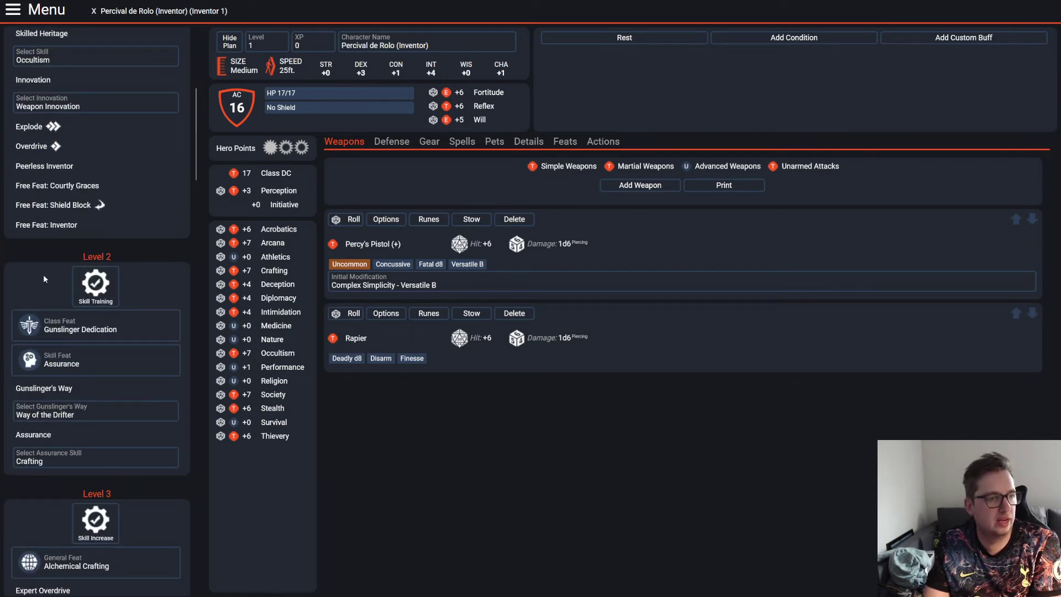
pyautogui.scroll(-2, 66, 270)
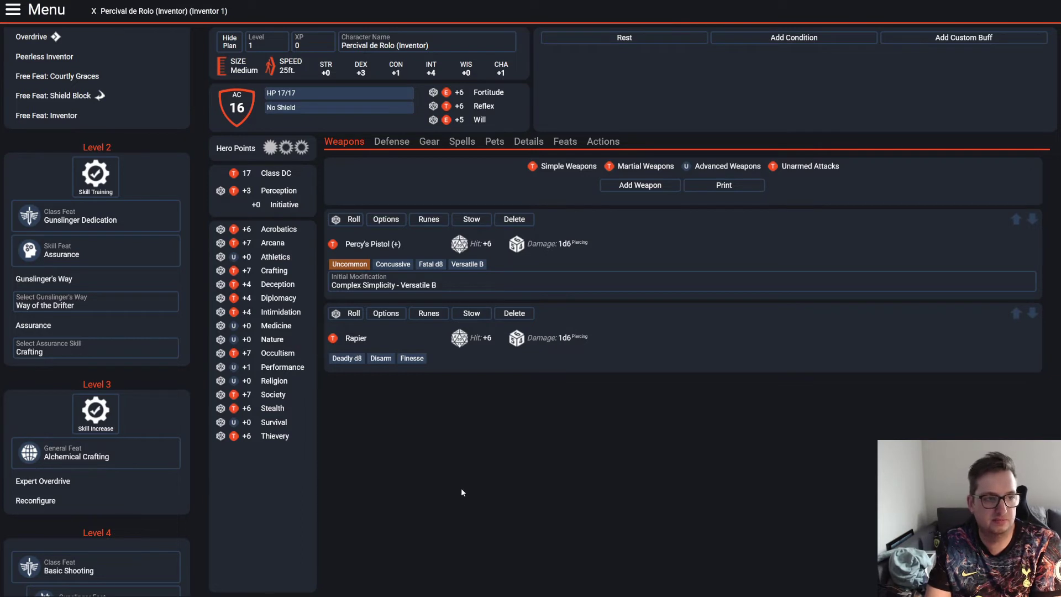
# Scroll through the level plan, then hide the plan sidebar so the sheet fills the width.
pyautogui.rightClick(325, 393)
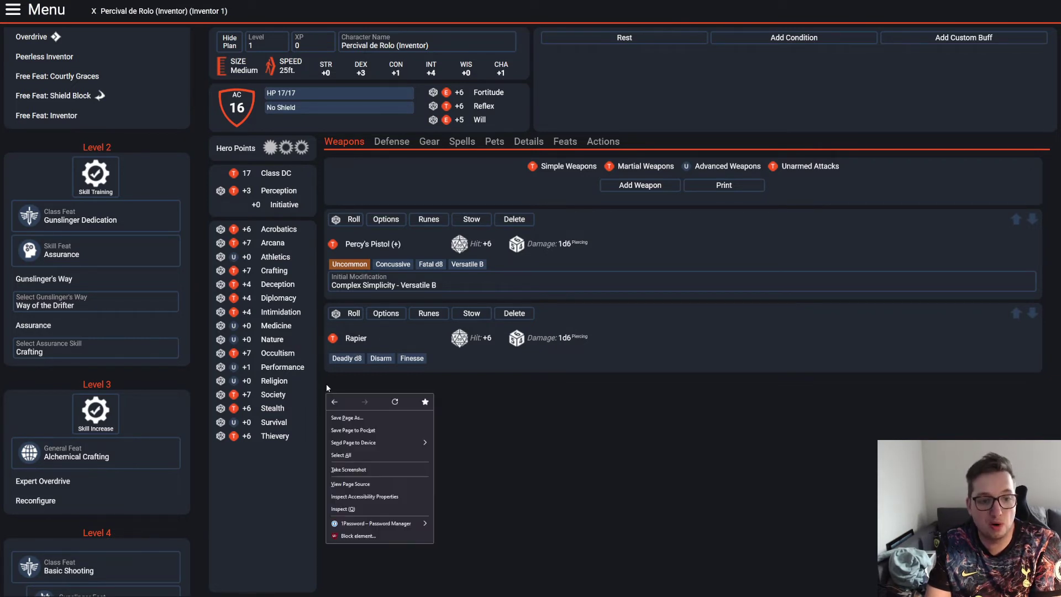
pyautogui.rightClick(324, 383)
pyautogui.click(323, 380)
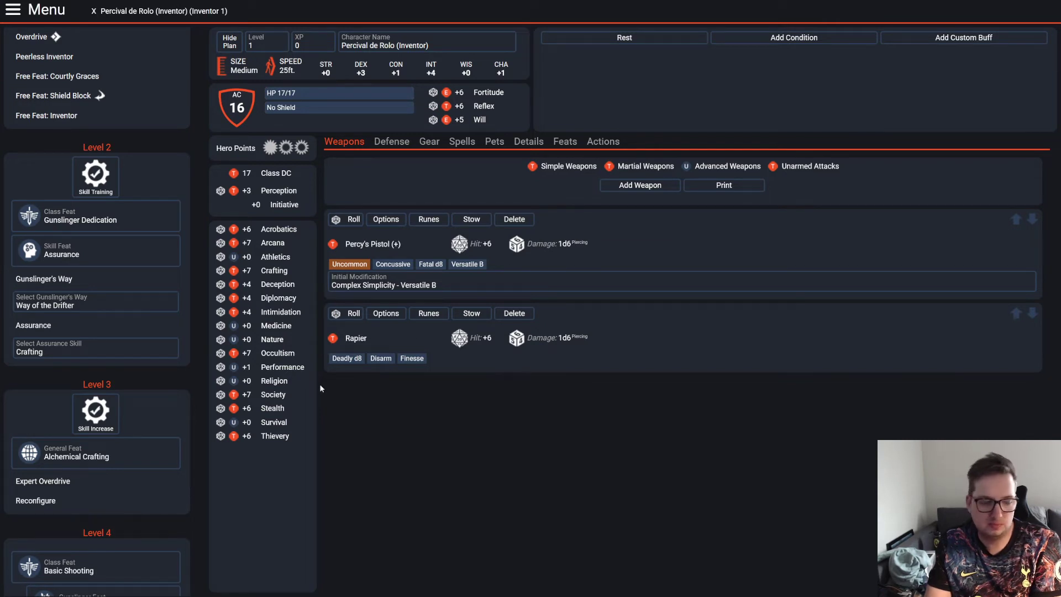
pyautogui.rightClick(321, 389)
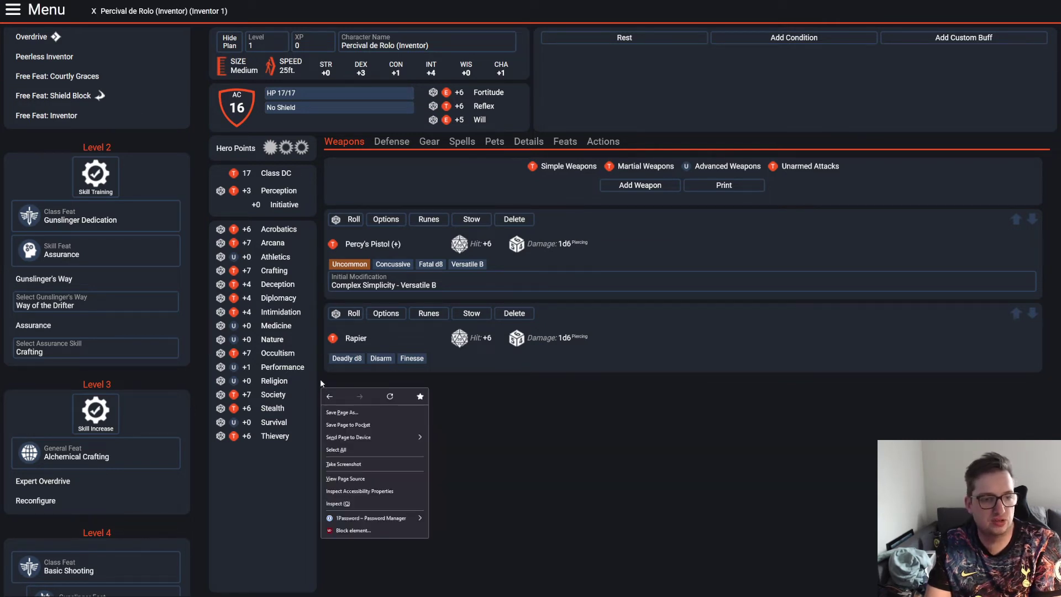
pyautogui.click(321, 378)
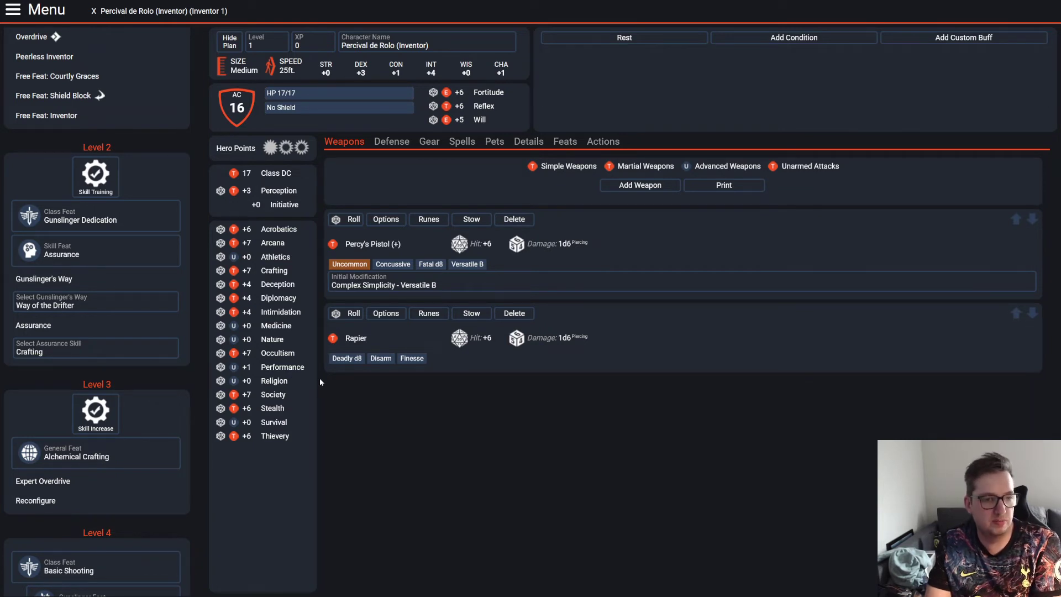
pyautogui.rightClick(321, 379)
pyautogui.click(322, 378)
pyautogui.scroll(-2, 117, 414)
pyautogui.scroll(-2, 150, 422)
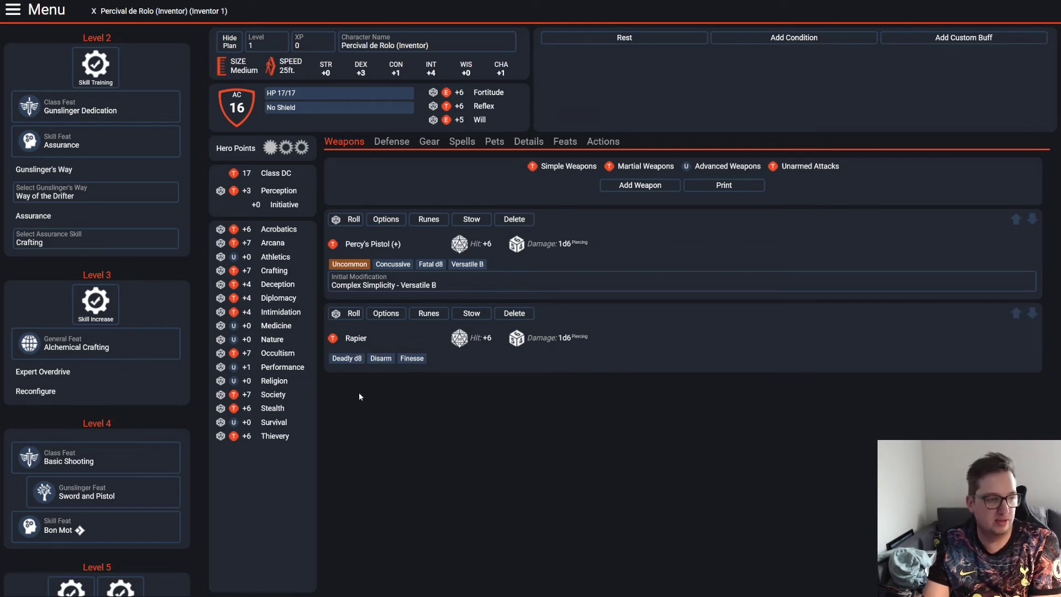
pyautogui.scroll(-3, 155, 371)
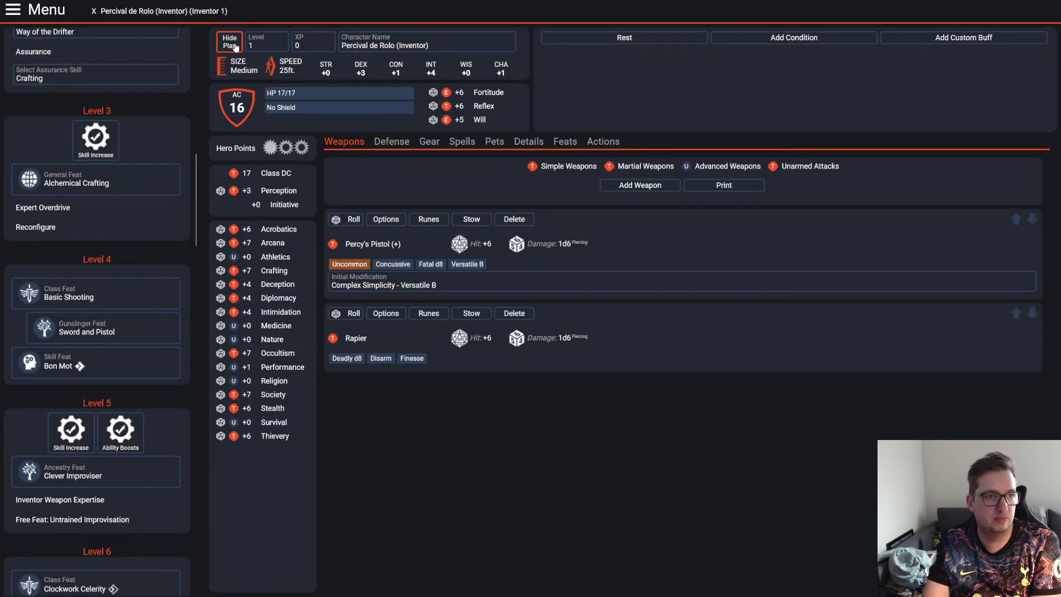
pyautogui.click(229, 41)
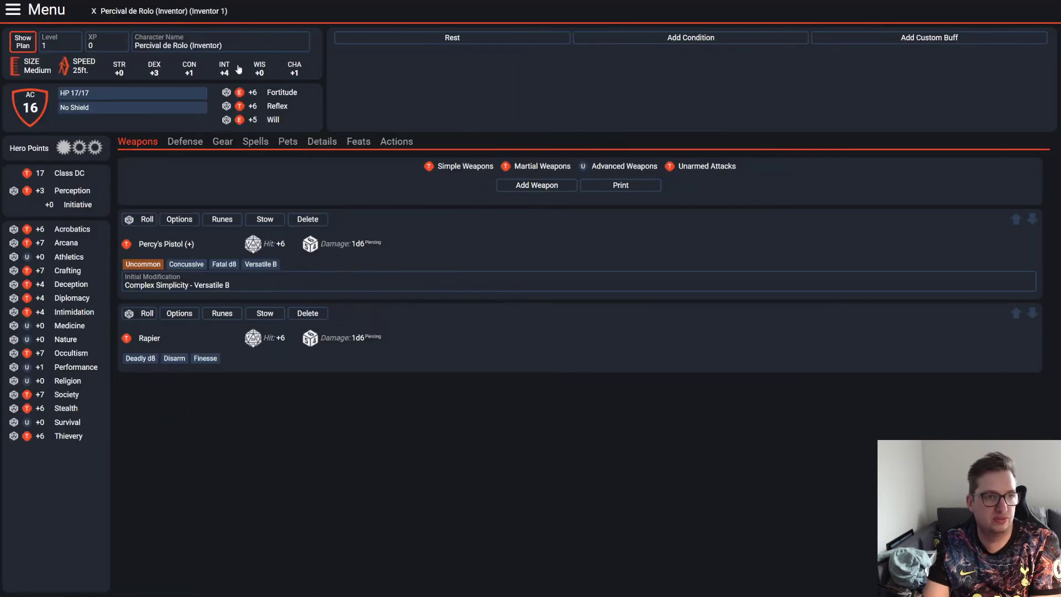
# Restore the plan sidebar, set level 10 (AC 26, 118 HP), and view the Defense details.
pyautogui.click(22, 42)
pyautogui.click(258, 44)
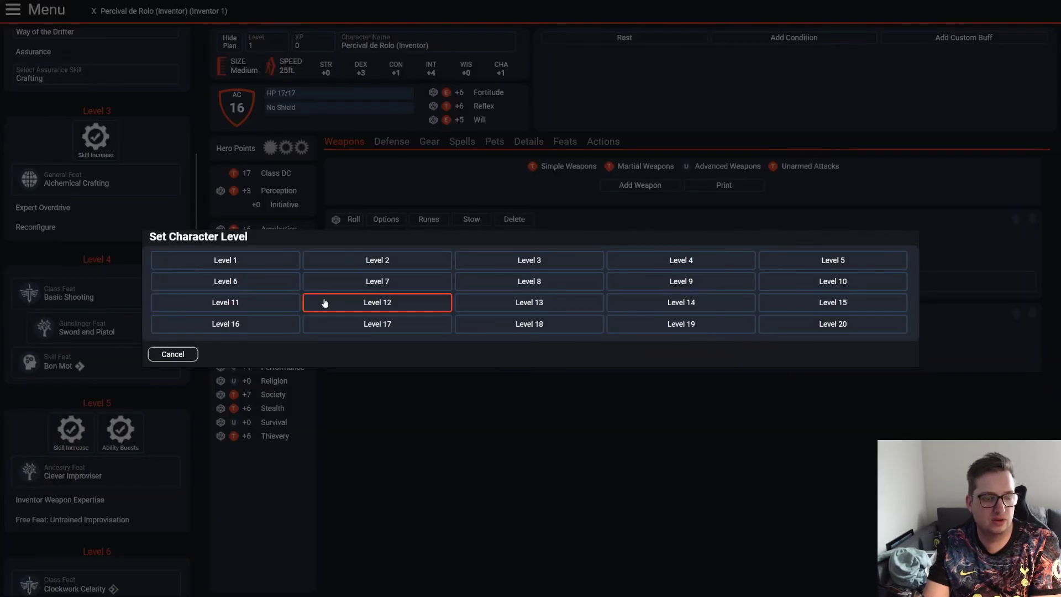
pyautogui.click(833, 281)
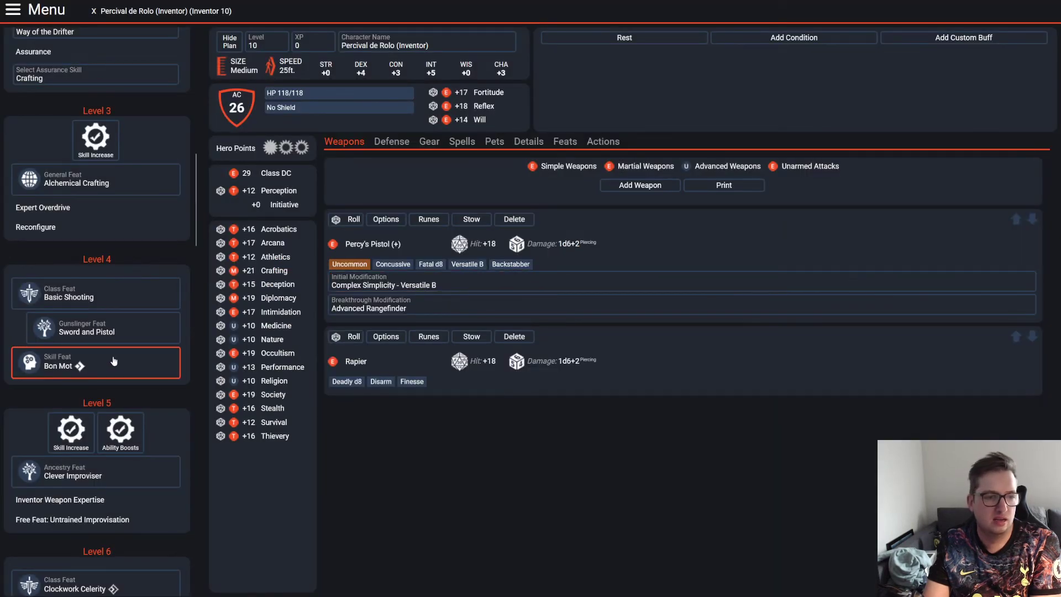
pyautogui.click(396, 146)
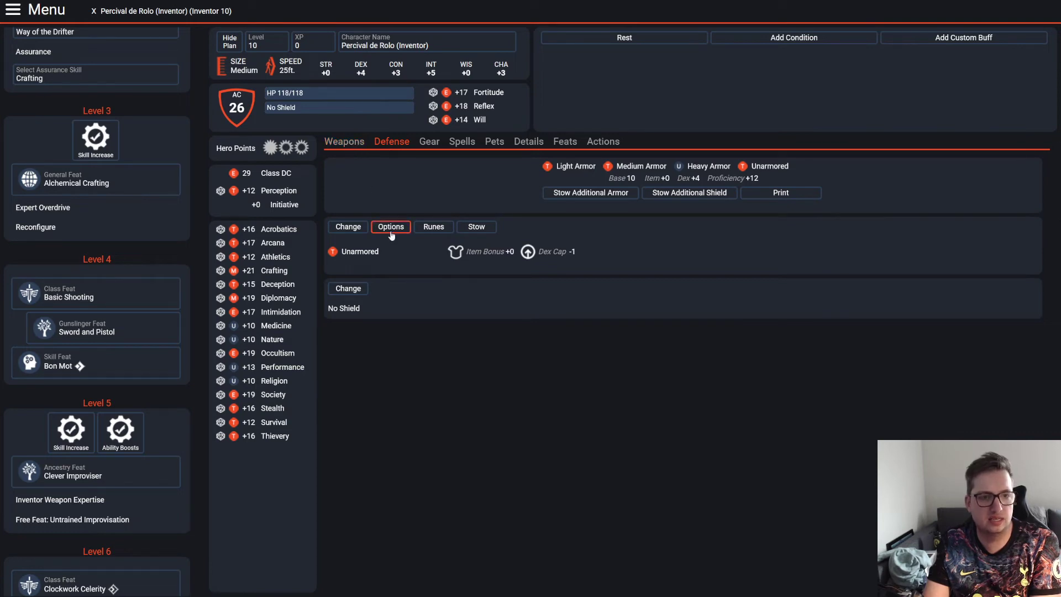
# Buy Leather armor from the light armor list after comparing it with the Chain Shirt.
pyautogui.click(362, 229)
pyautogui.scroll(5, 222, 188)
pyautogui.click(182, 72)
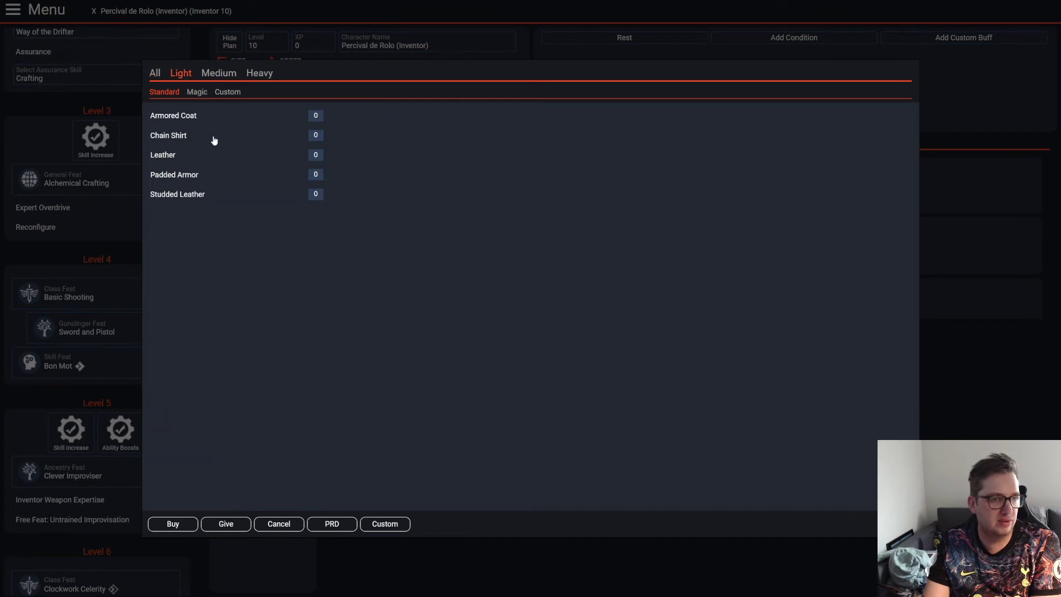
pyautogui.click(214, 160)
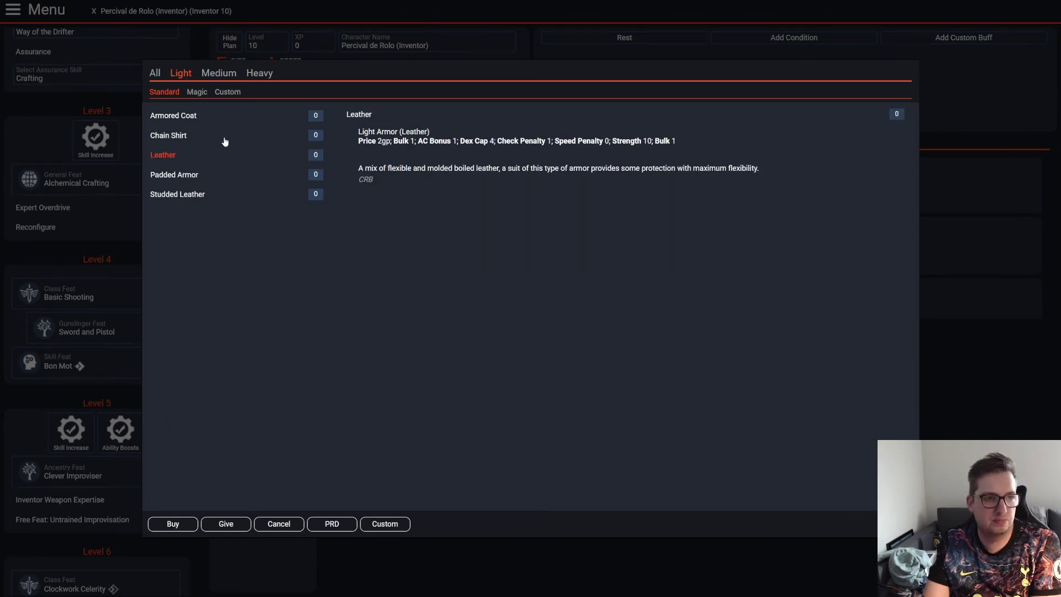
pyautogui.click(222, 139)
pyautogui.click(223, 159)
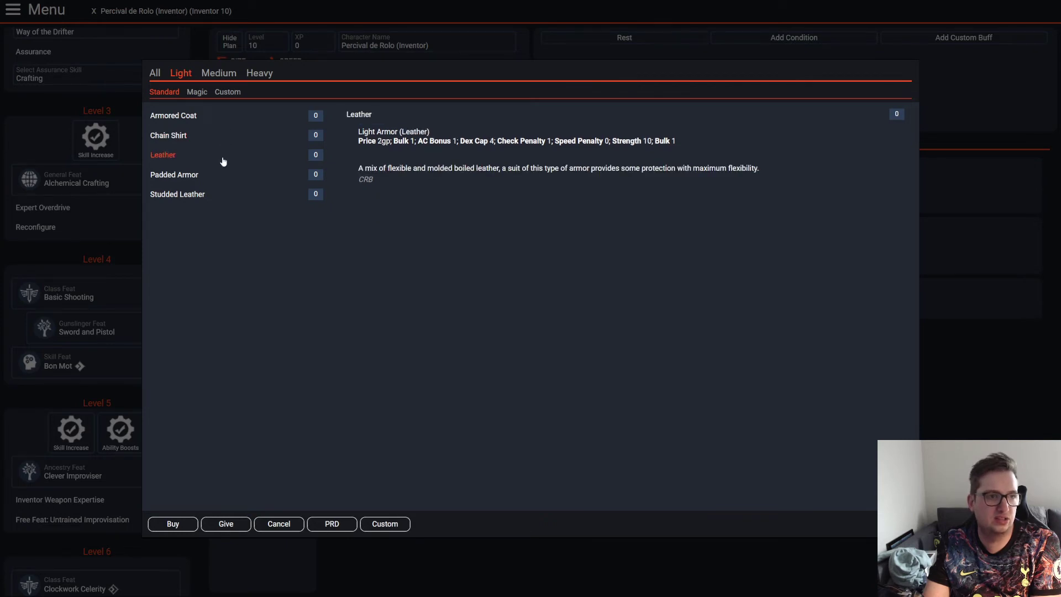
pyautogui.click(188, 527)
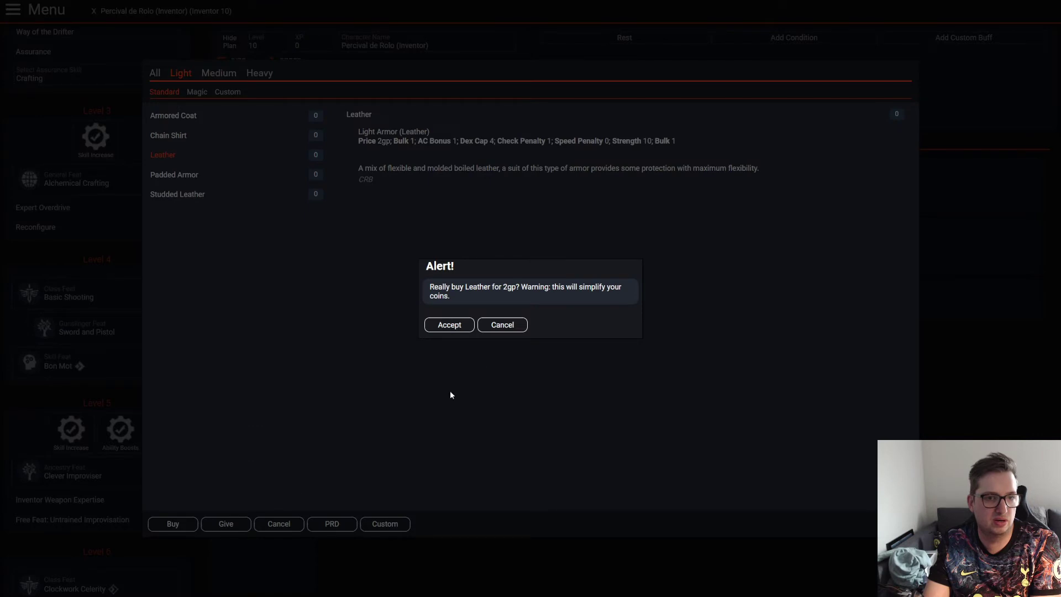
pyautogui.click(451, 326)
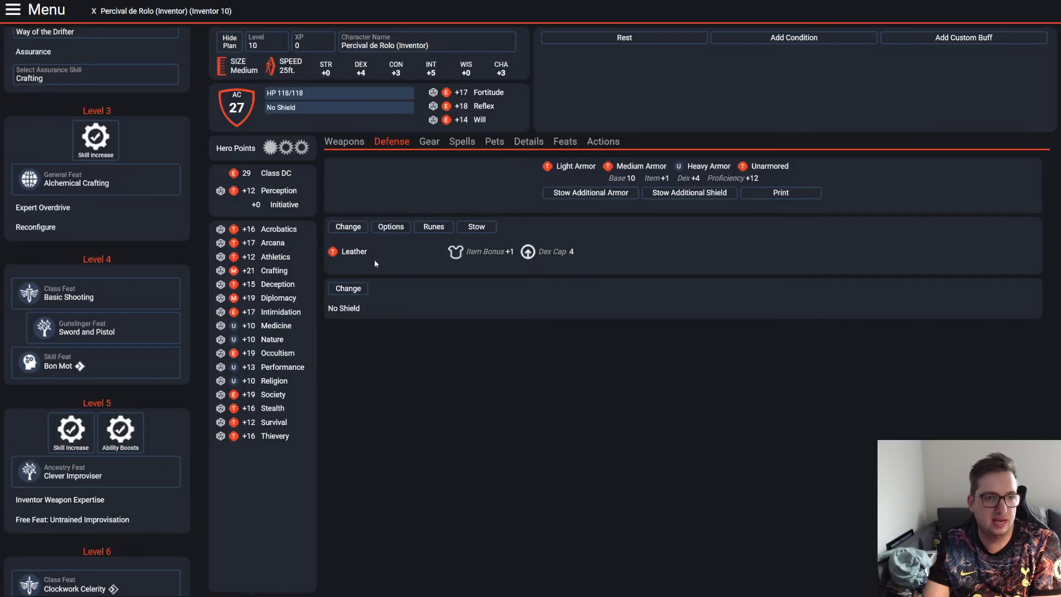
# Stow the worn armor, then restore the Leather from gear as worn armor, reaching AC 27.
pyautogui.click(478, 227)
pyautogui.click(449, 322)
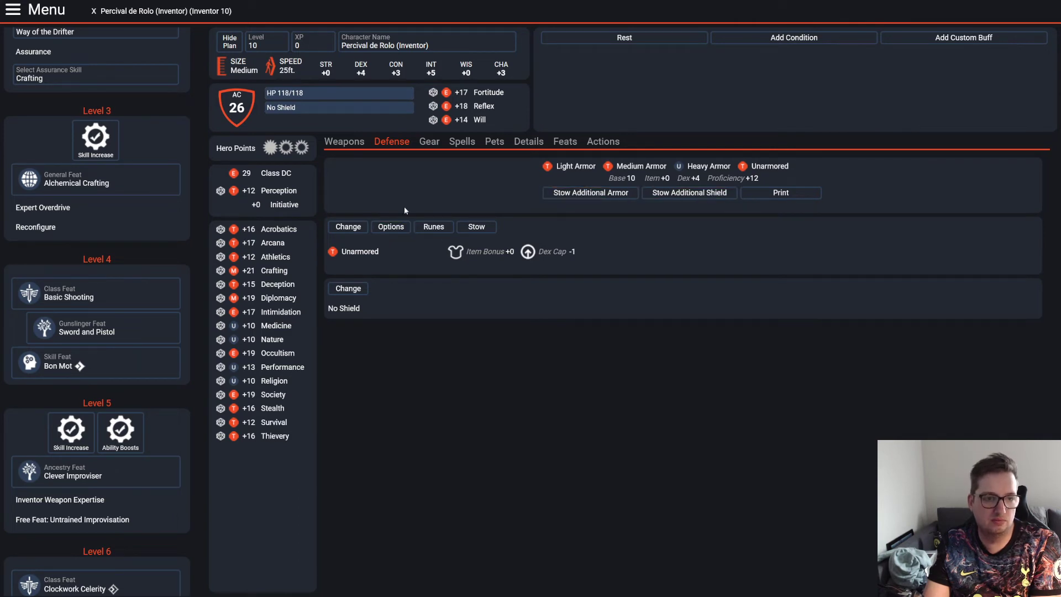
pyautogui.click(429, 144)
pyautogui.click(409, 259)
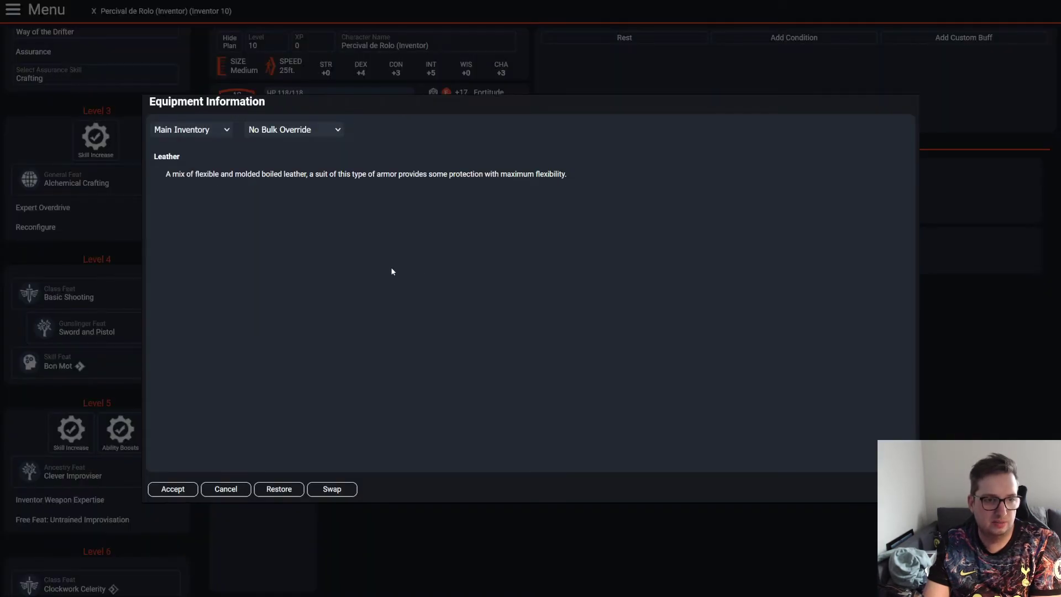
pyautogui.click(173, 489)
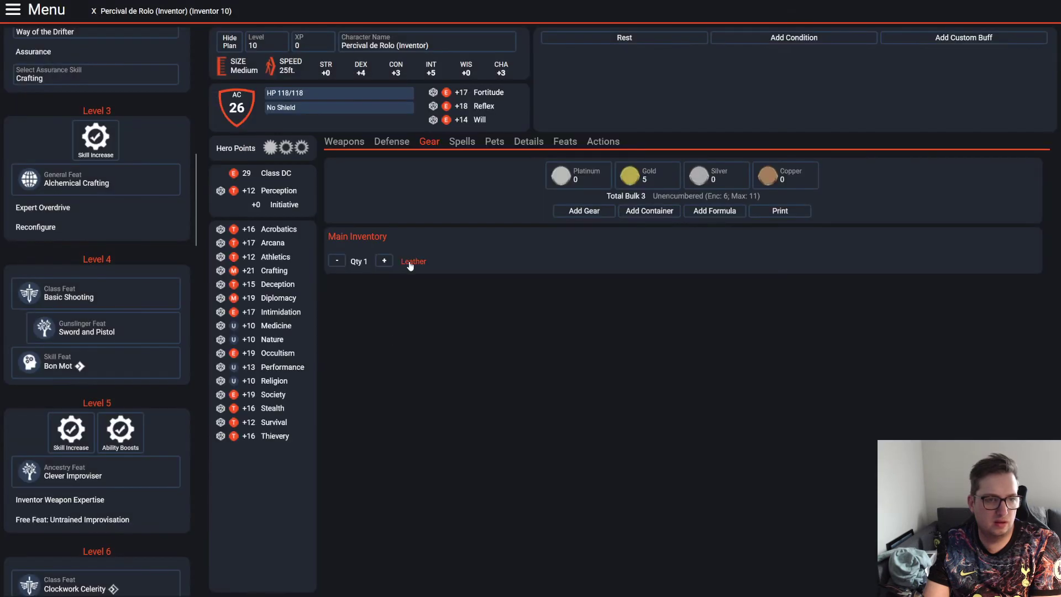
pyautogui.click(413, 262)
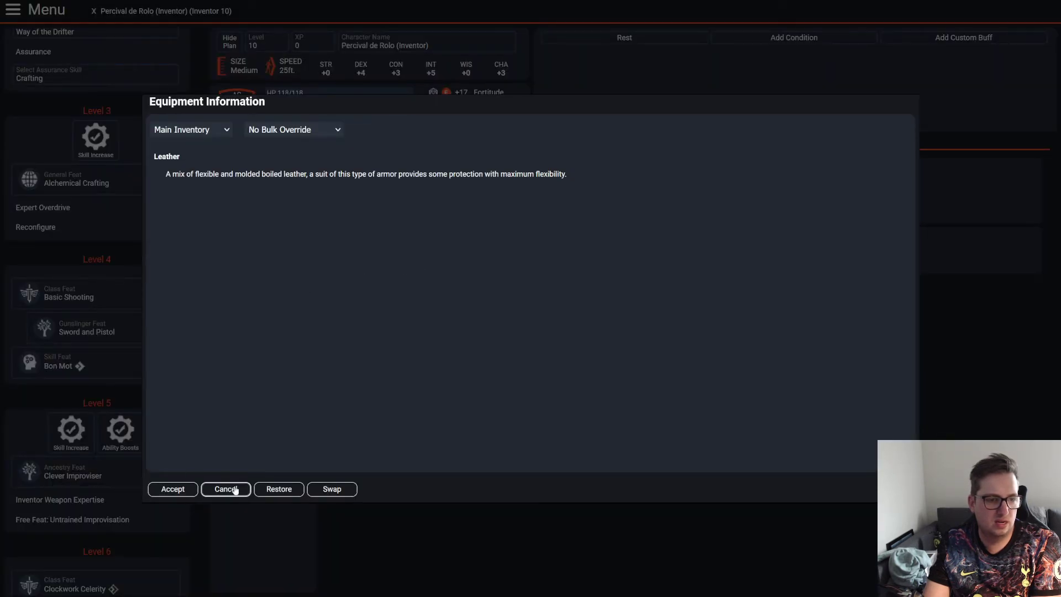
pyautogui.click(271, 488)
pyautogui.click(447, 320)
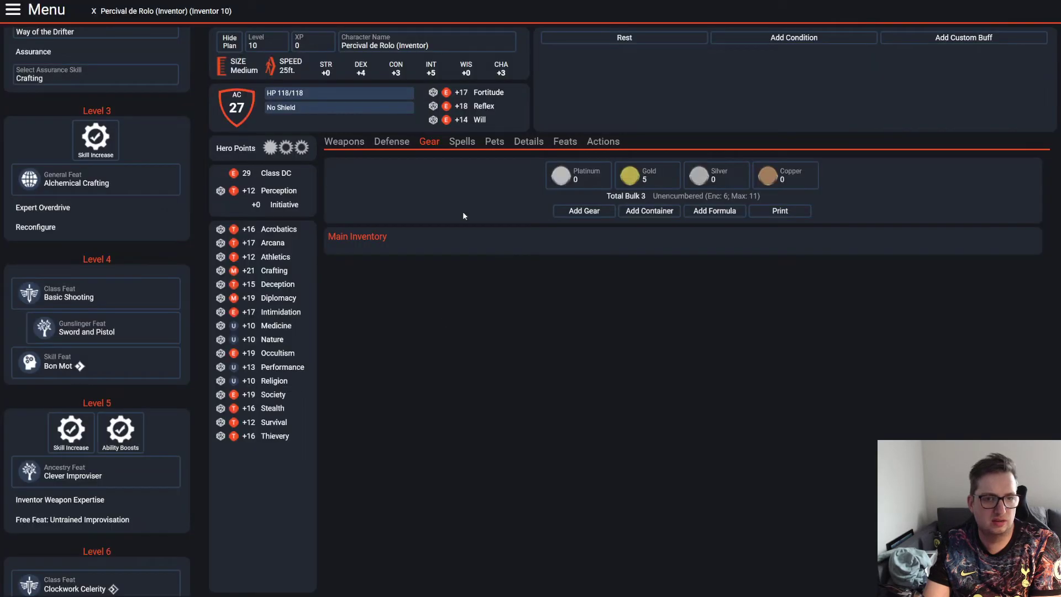
pyautogui.click(392, 145)
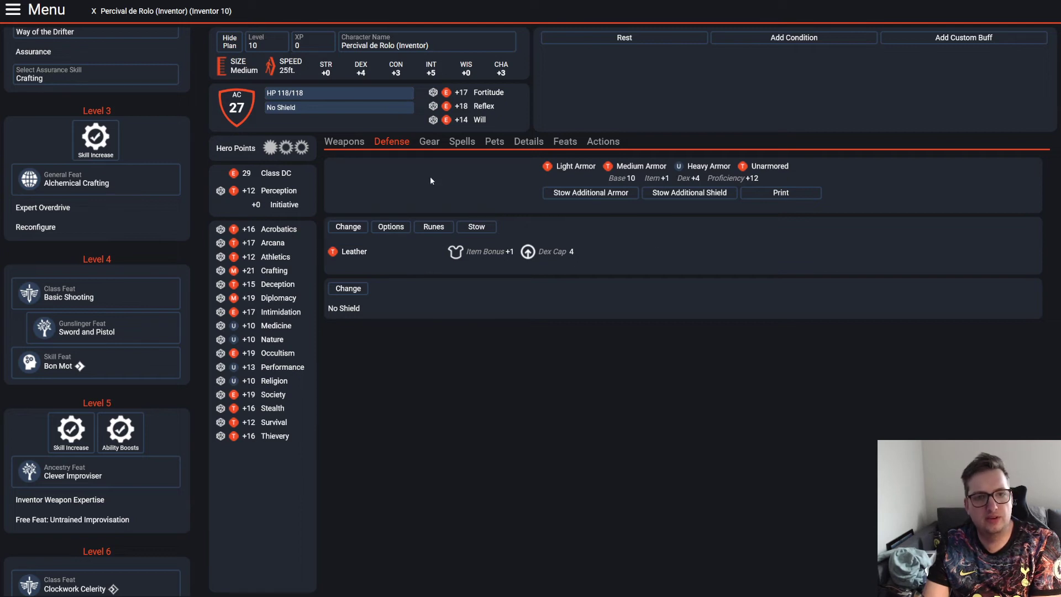
# Show the Weapons list with Percy's Pistol (+) and the Rapier at +18 for 1d6+2.
pyautogui.click(344, 142)
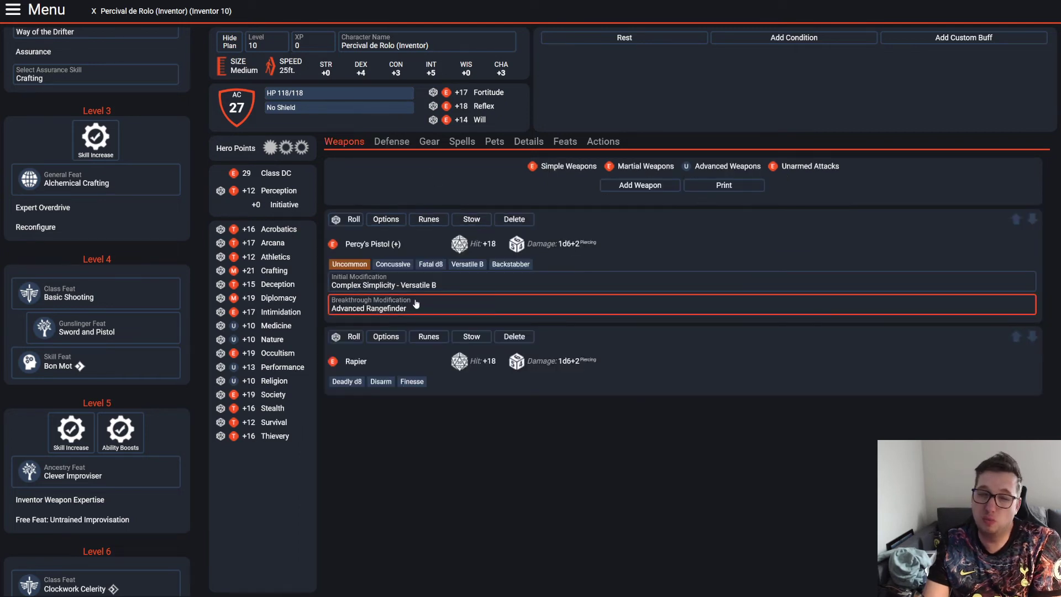
pyautogui.rightClick(450, 434)
pyautogui.click(441, 426)
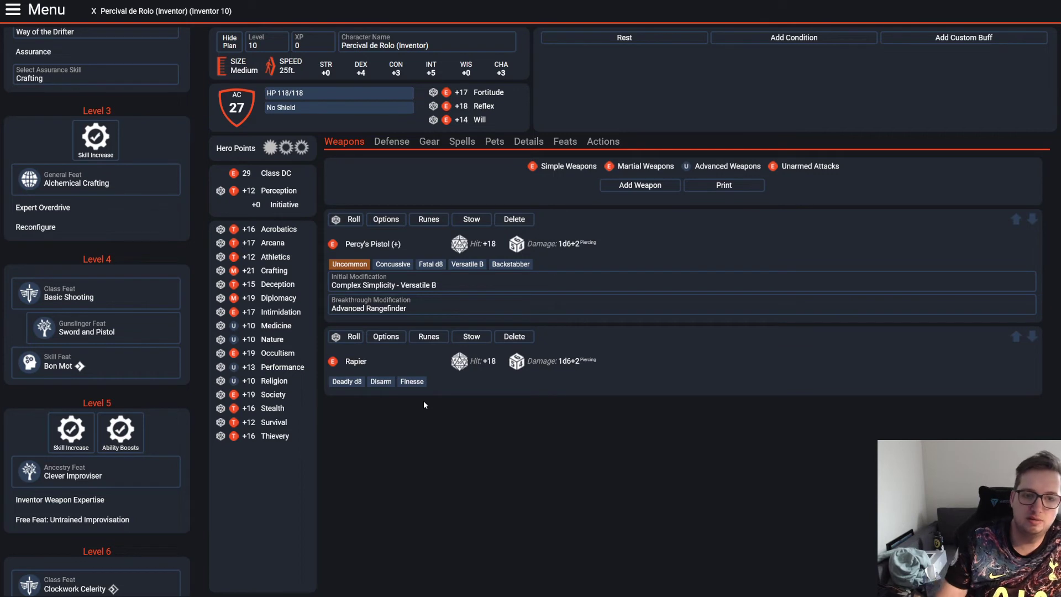
pyautogui.scroll(-5, 138, 343)
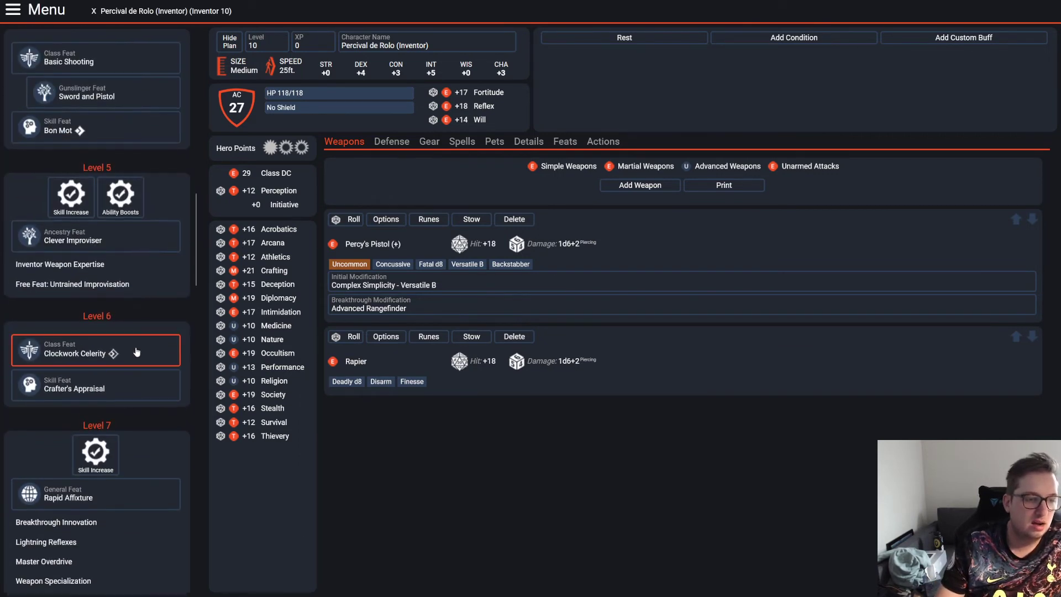
pyautogui.scroll(-2, 138, 338)
pyautogui.scroll(1, 138, 338)
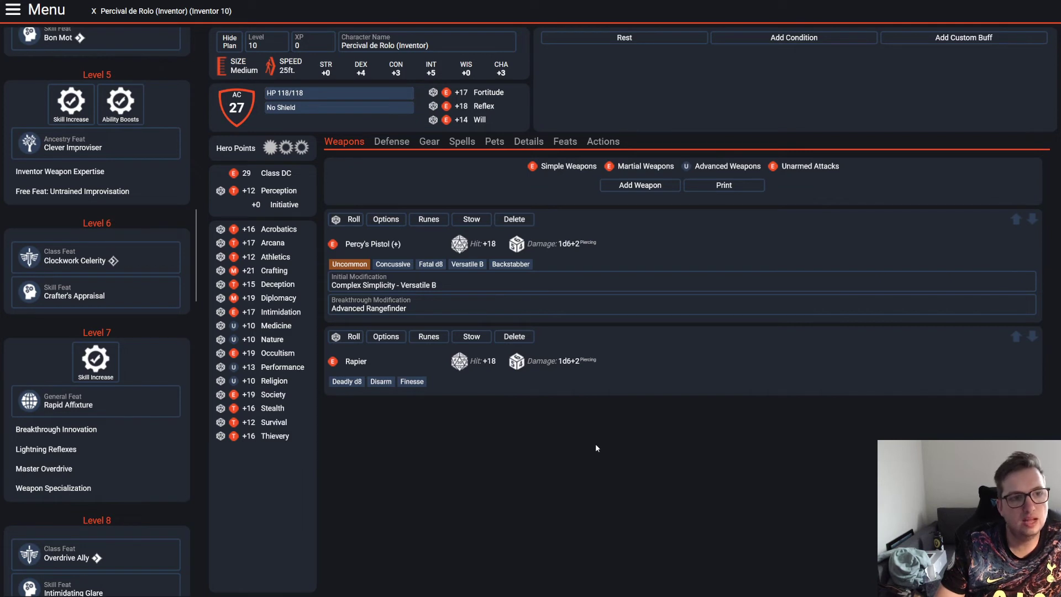
pyautogui.rightClick(532, 410)
pyautogui.click(504, 412)
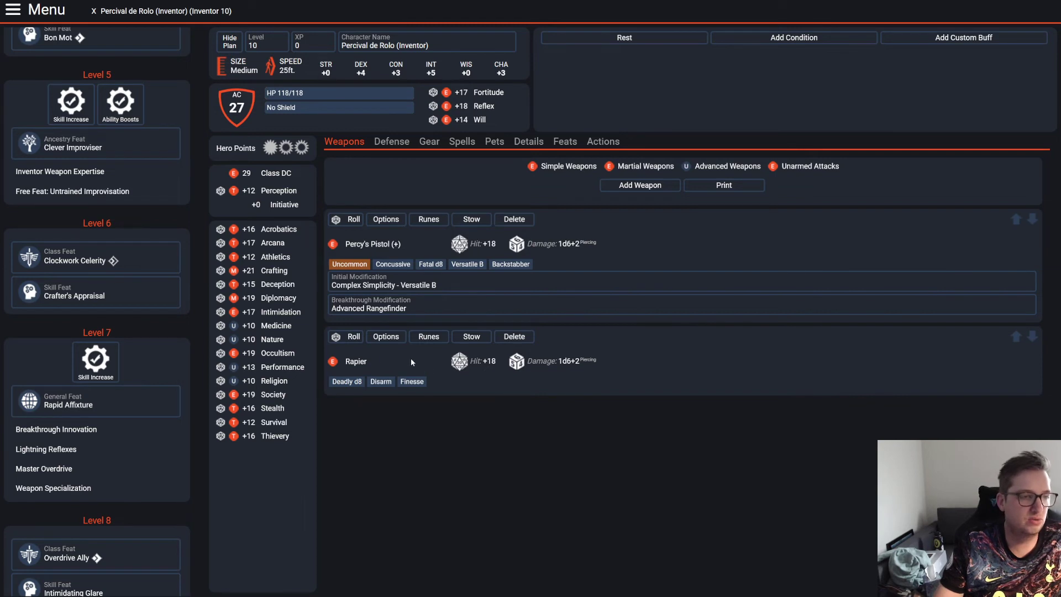
# Scroll the level plan down through the later levels.
pyautogui.scroll(-1, 82, 233)
pyautogui.scroll(-1, 95, 270)
pyautogui.scroll(-1, 131, 284)
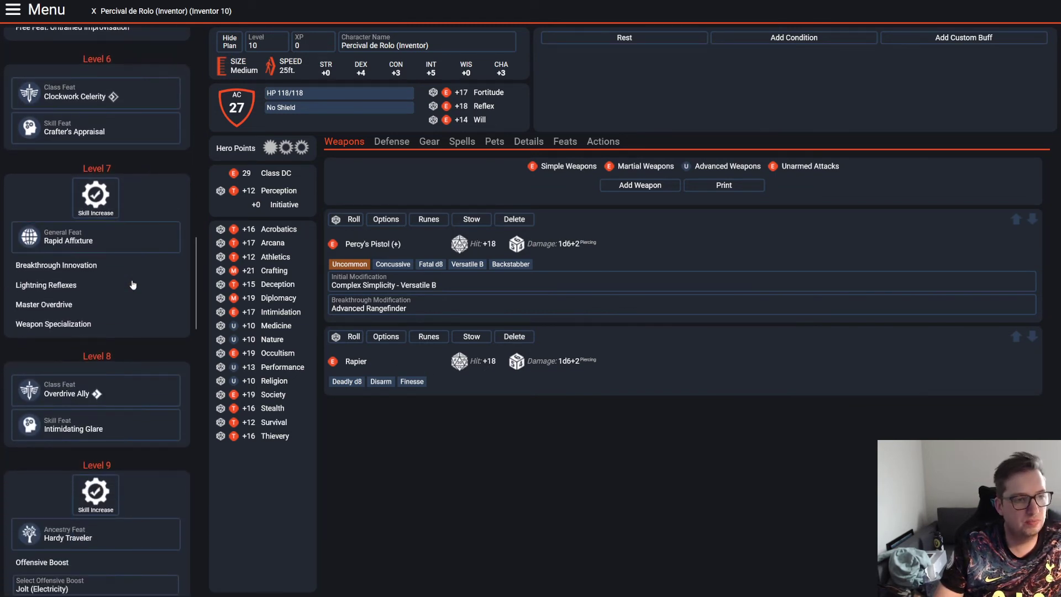
pyautogui.scroll(1, 132, 284)
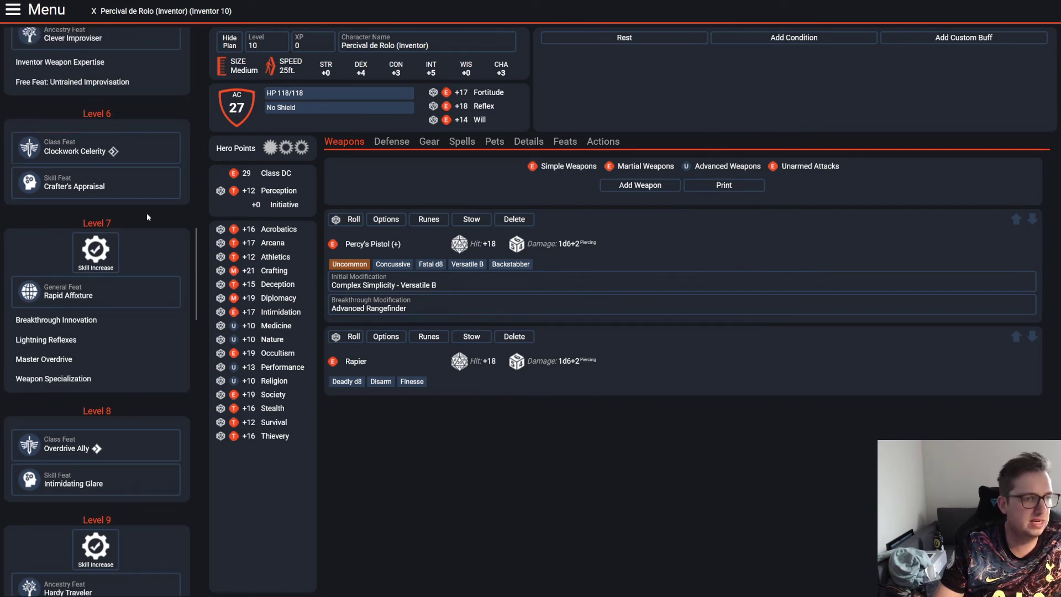
pyautogui.scroll(-2, 147, 214)
pyautogui.scroll(-2, 151, 226)
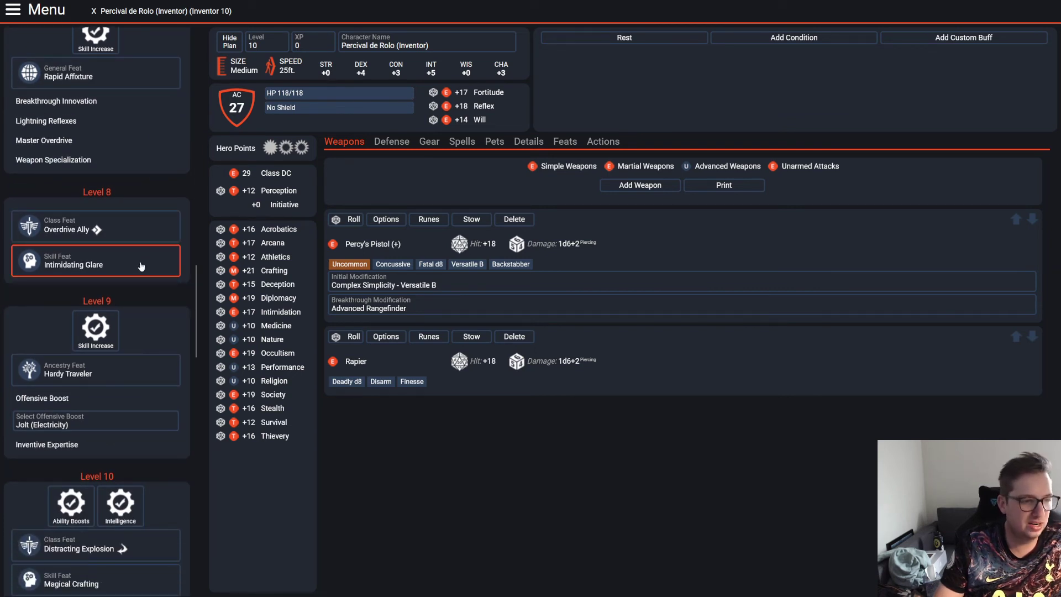
pyautogui.scroll(-2, 141, 263)
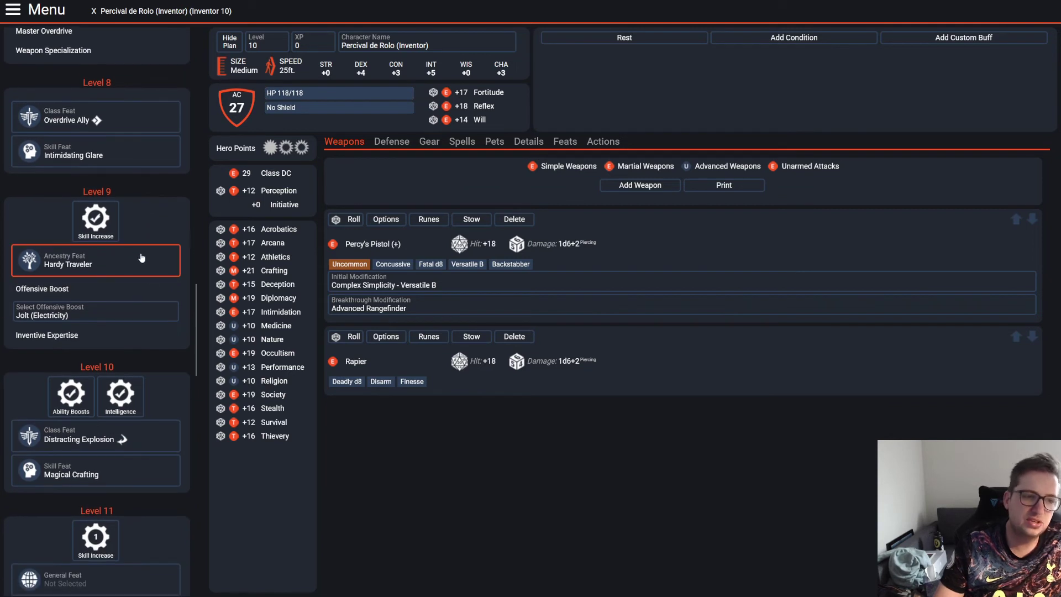
pyautogui.rightClick(206, 222)
pyautogui.click(207, 216)
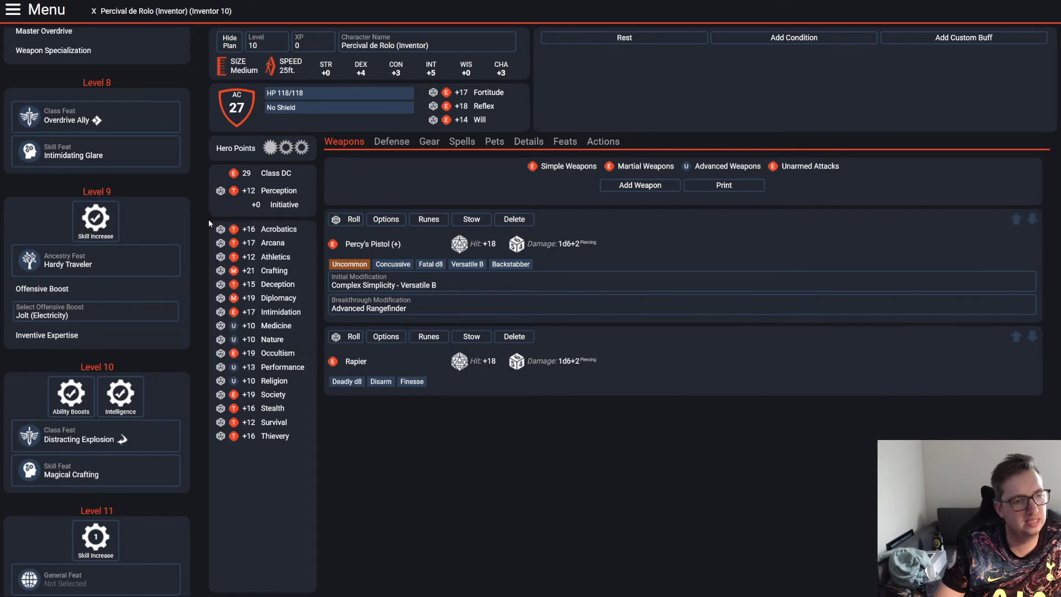
pyautogui.rightClick(208, 219)
pyautogui.click(206, 220)
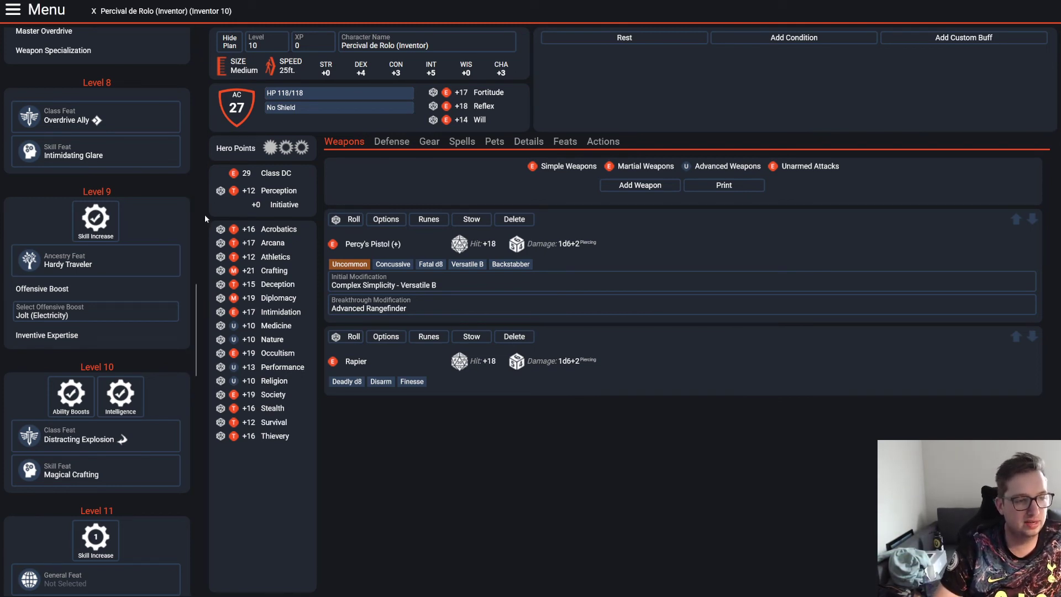
pyautogui.scroll(-2, 111, 214)
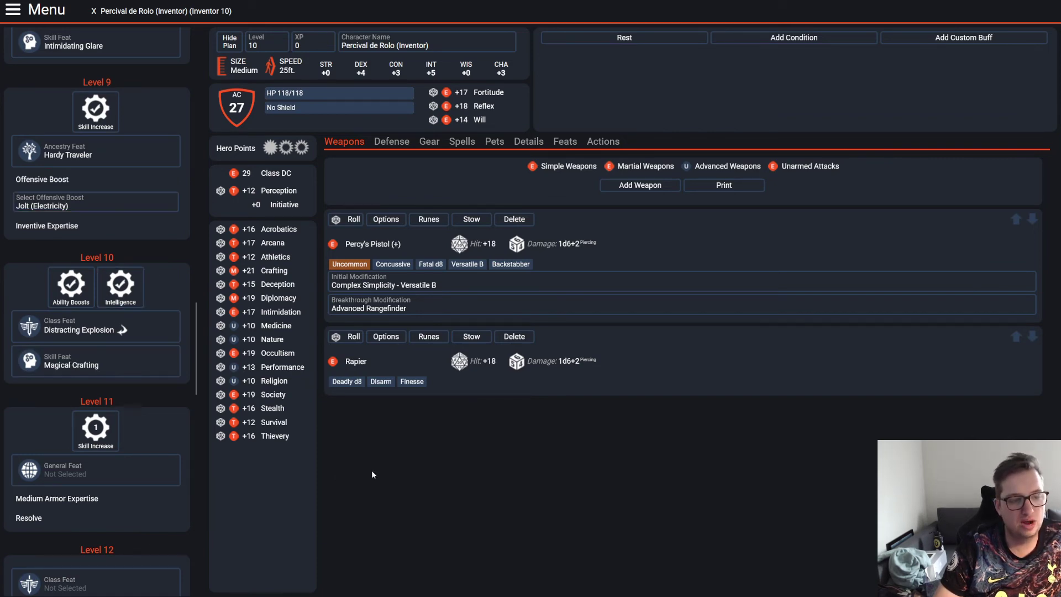
pyautogui.scroll(4, 144, 392)
pyautogui.scroll(-4, 144, 392)
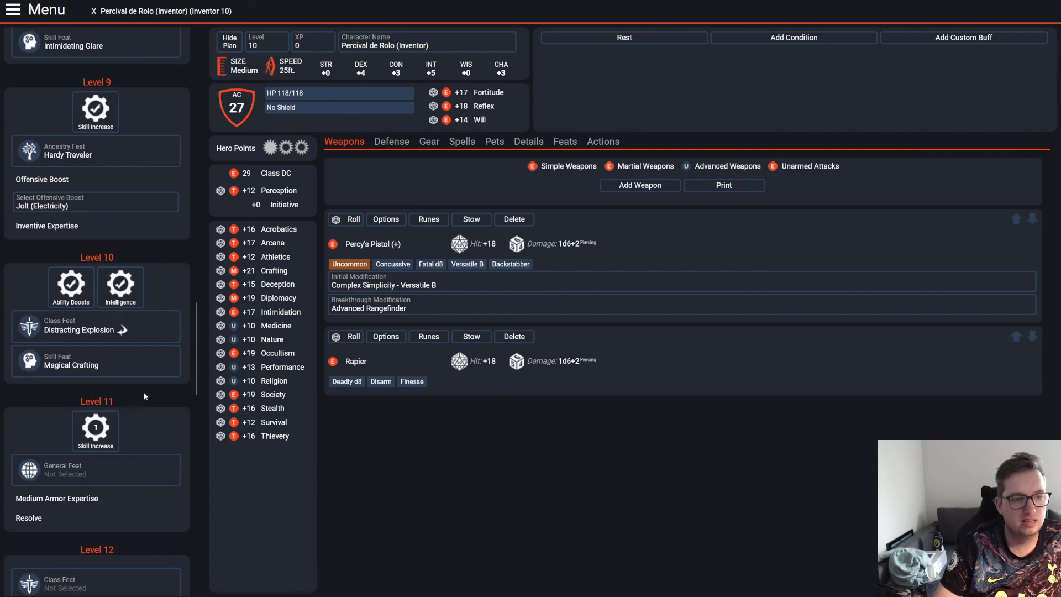
pyautogui.scroll(1, 144, 392)
pyautogui.scroll(1, 144, 395)
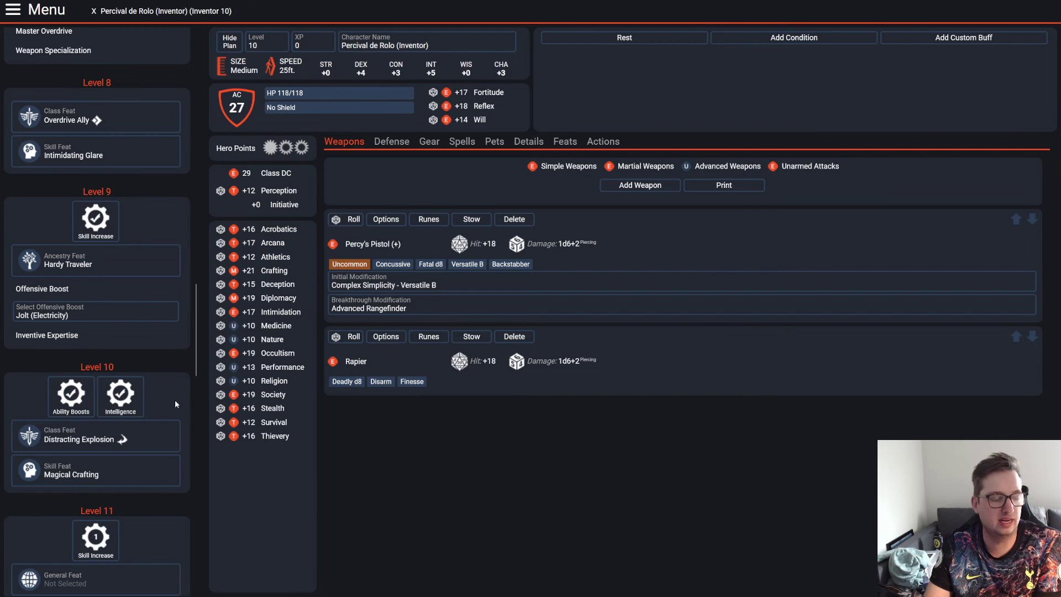
pyautogui.scroll(10, 174, 399)
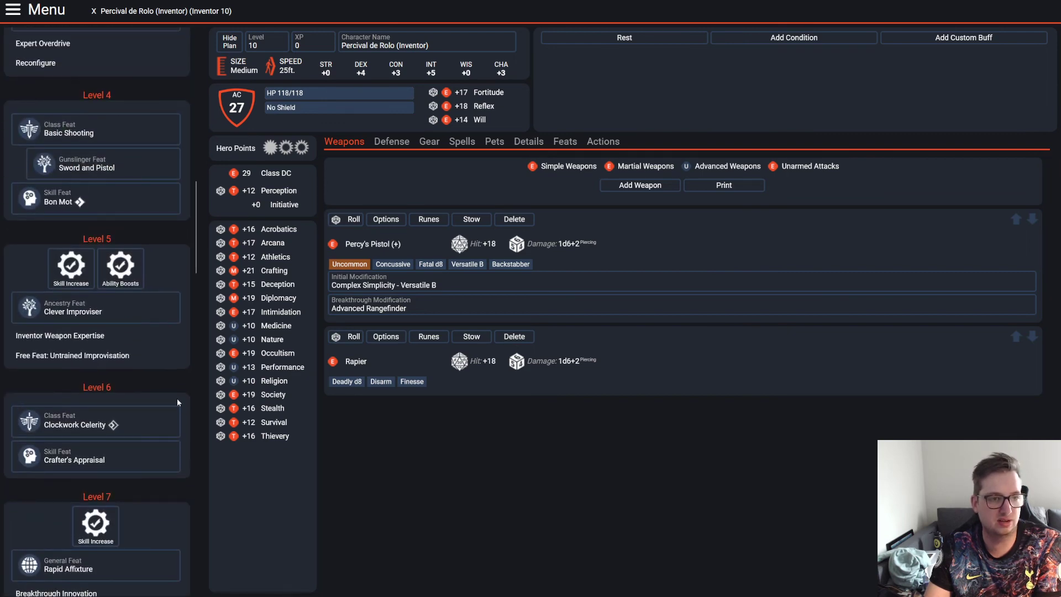
pyautogui.scroll(10, 184, 396)
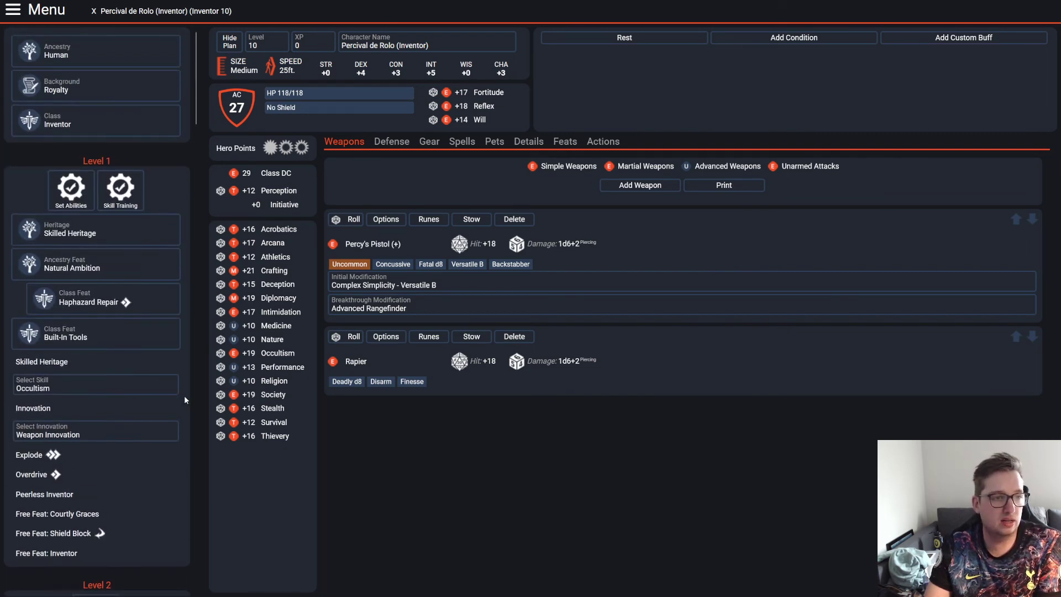